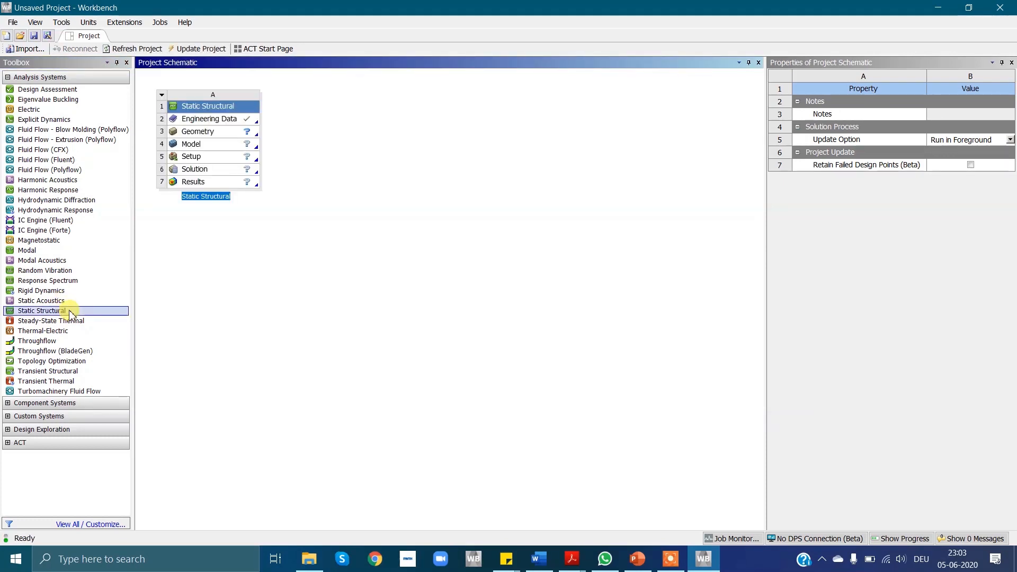
Open the Engineering Data for editing and set Structural Steel's Poisson's ratio to 0.1.
{"action": "left_click", "coordinate": [221, 122]}
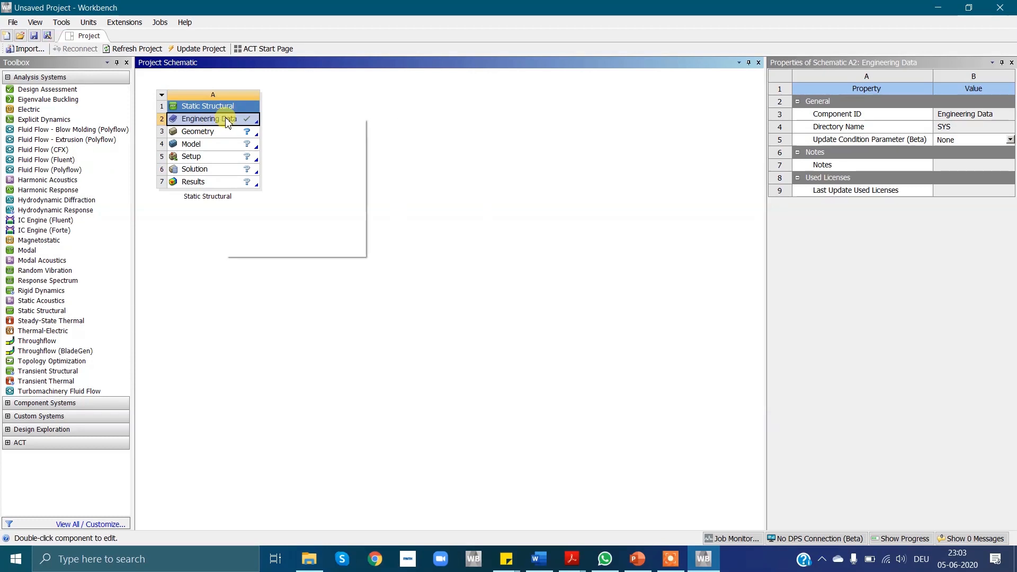
{"action": "right_click", "coordinate": [228, 122]}
{"action": "left_click", "coordinate": [251, 129]}
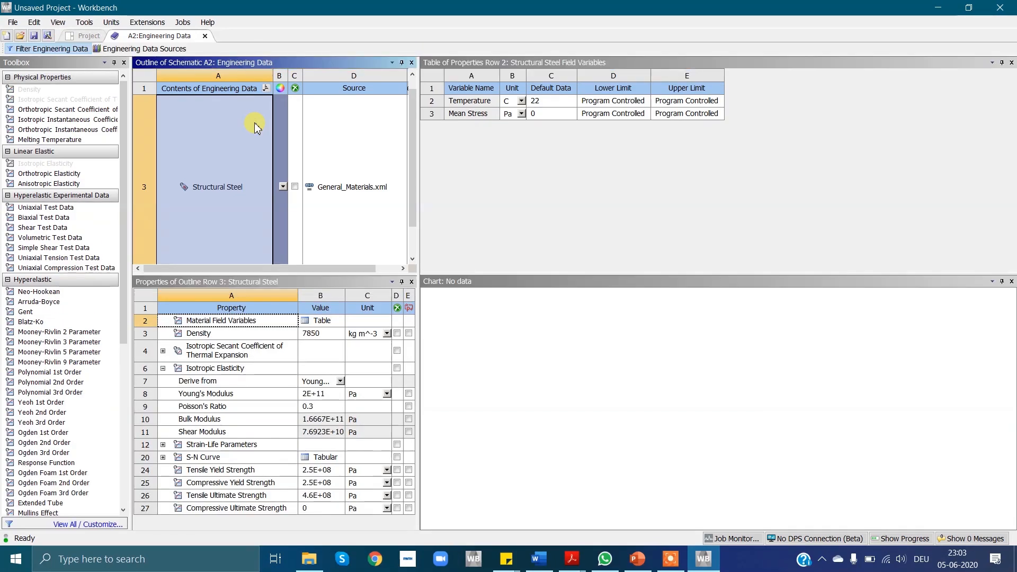
{"action": "left_click", "coordinate": [320, 406]}
{"action": "left_click", "coordinate": [318, 407]}
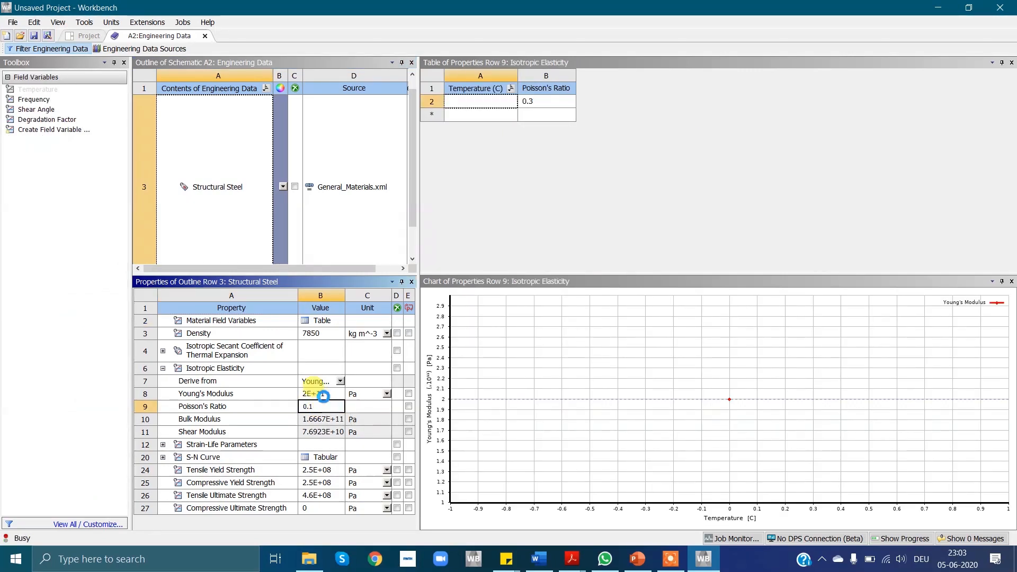
{"action": "left_click", "coordinate": [323, 394]}
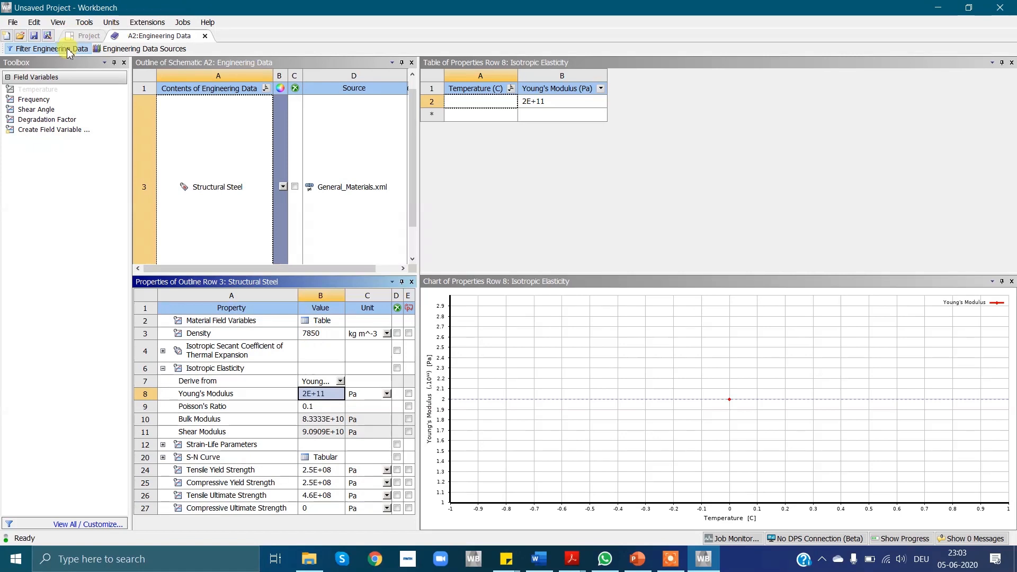
Return to the project schematic and set the geometry's analysis type to 2D.
{"action": "left_click", "coordinate": [90, 36]}
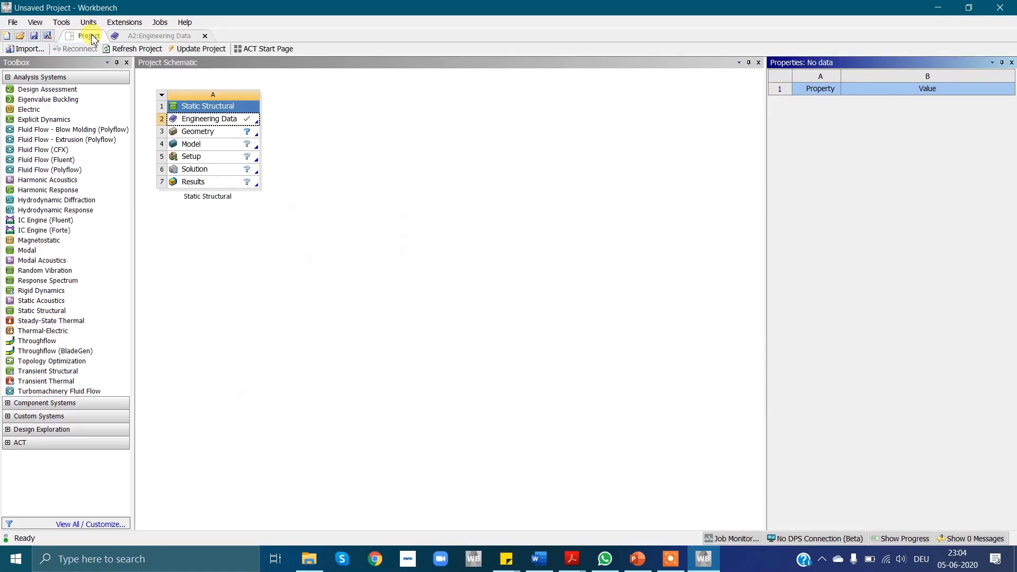
{"action": "left_click", "coordinate": [212, 138]}
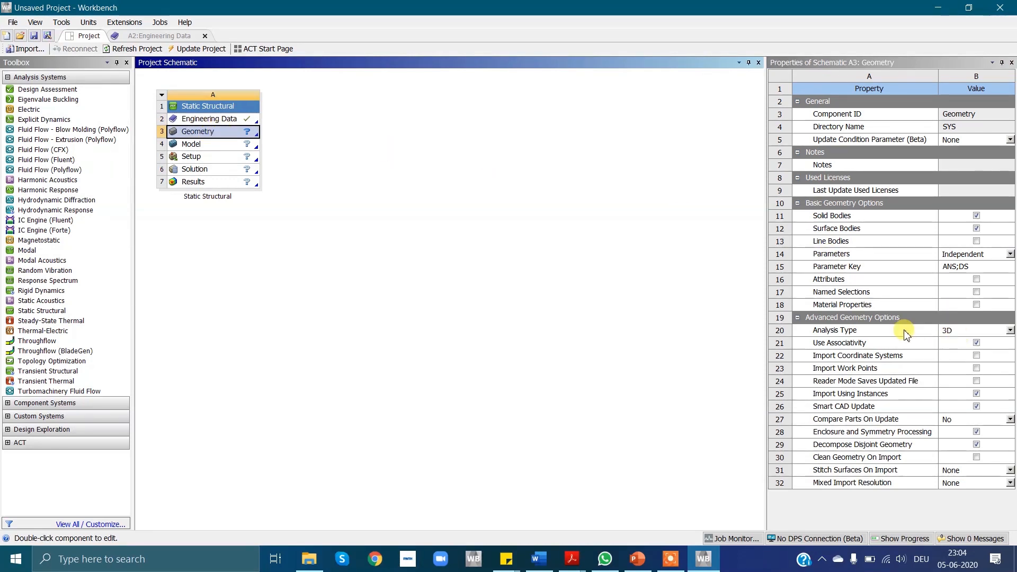
{"action": "left_click", "coordinate": [1010, 331]}
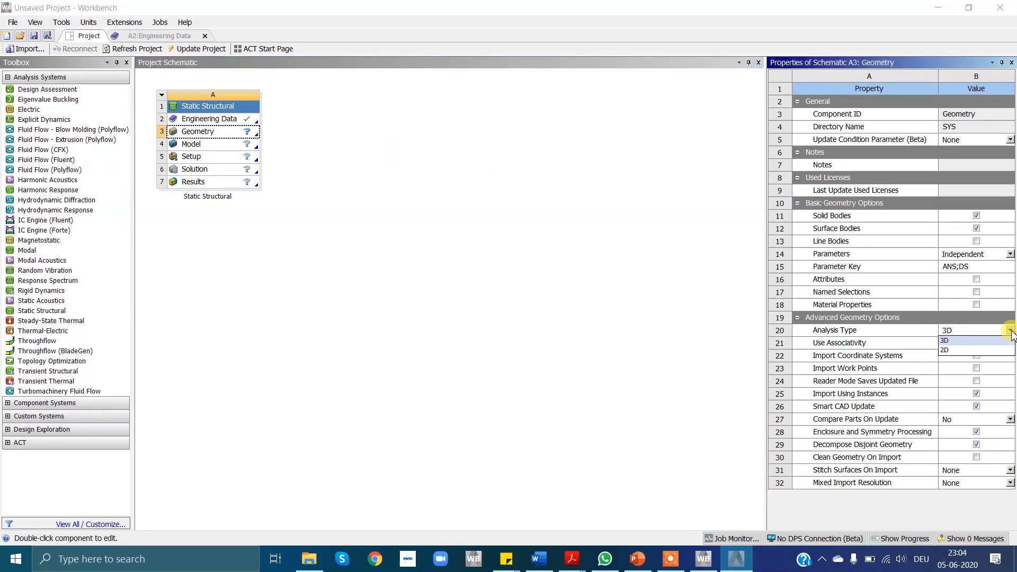
{"action": "left_click", "coordinate": [980, 351]}
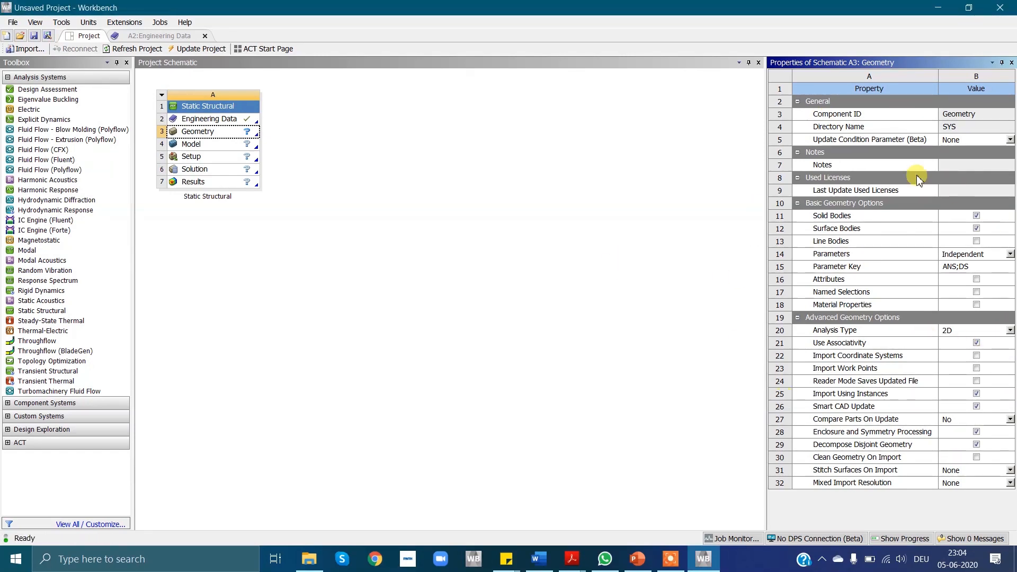
Create a new SpaceClaim geometry for the Static Structural system and maximize the SpaceClaim window.
{"action": "left_click", "coordinate": [219, 136]}
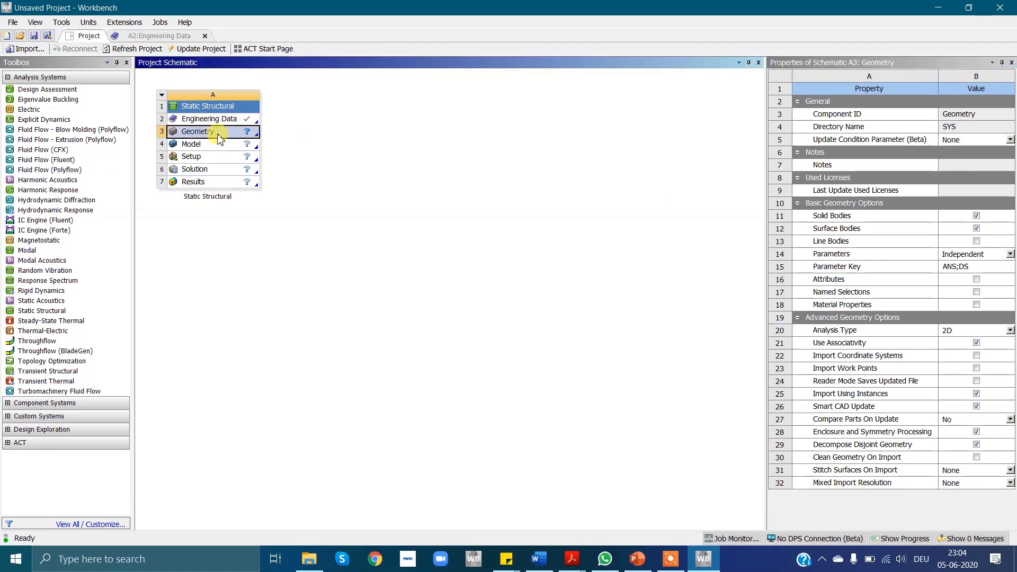
{"action": "right_click", "coordinate": [218, 136]}
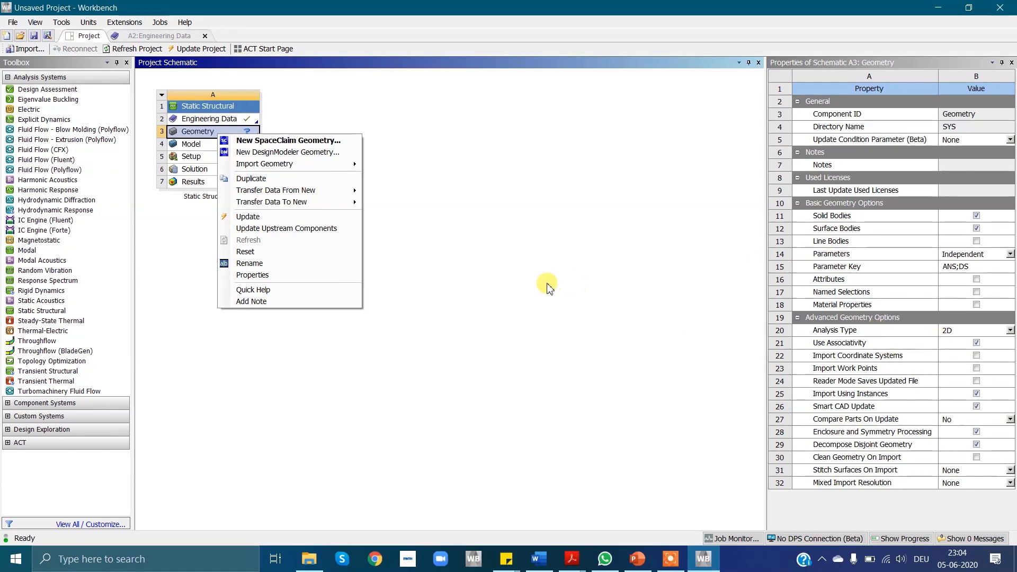
{"action": "left_click", "coordinate": [452, 219]}
{"action": "left_click", "coordinate": [245, 137]}
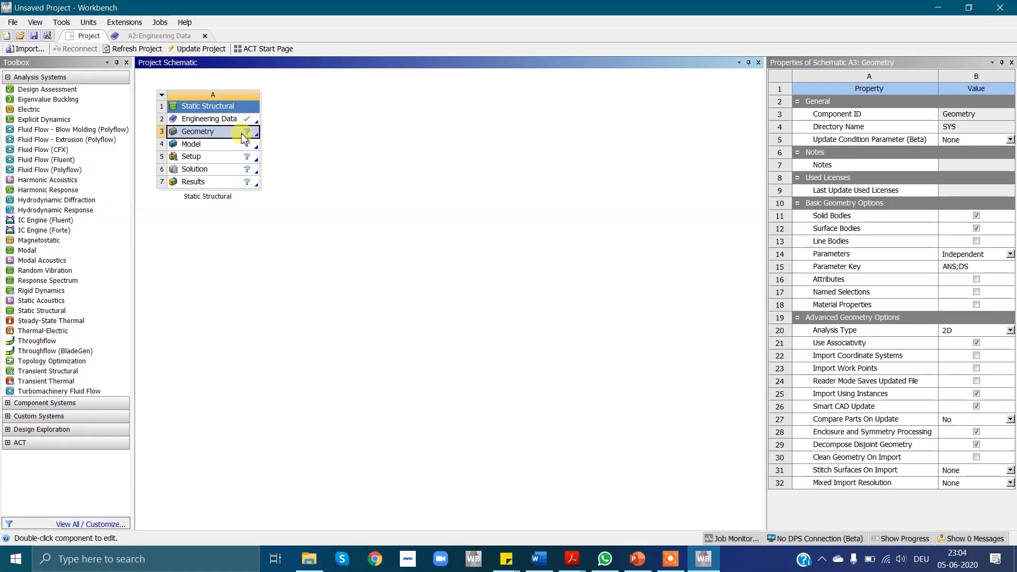
{"action": "right_click", "coordinate": [238, 137]}
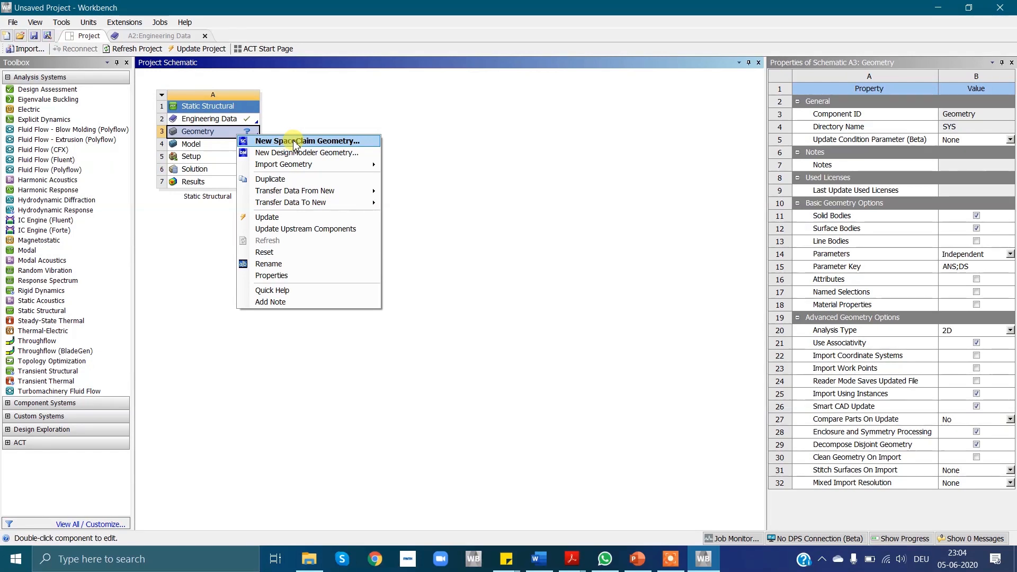
{"action": "left_click", "coordinate": [295, 142]}
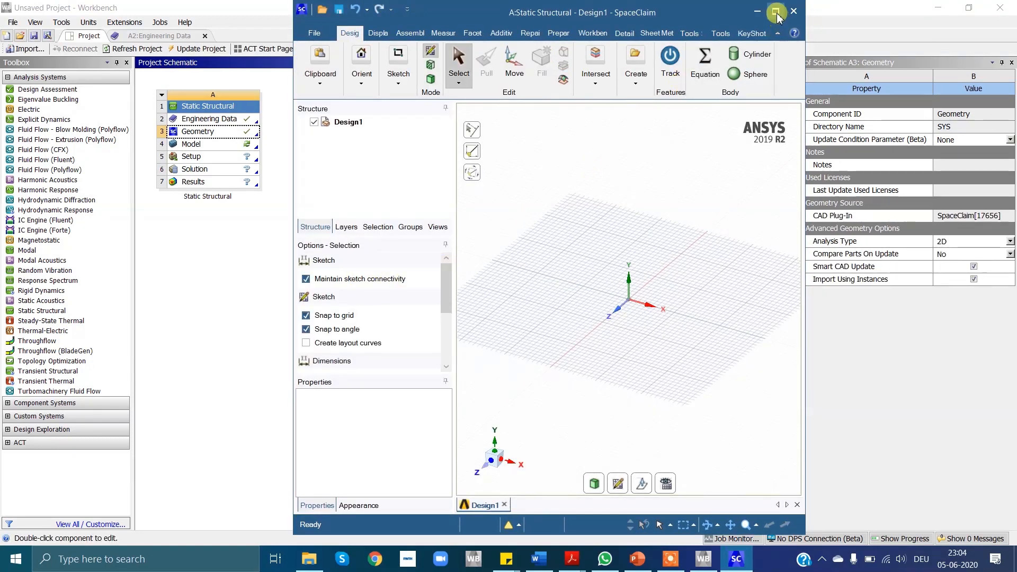
{"action": "left_click", "coordinate": [777, 11]}
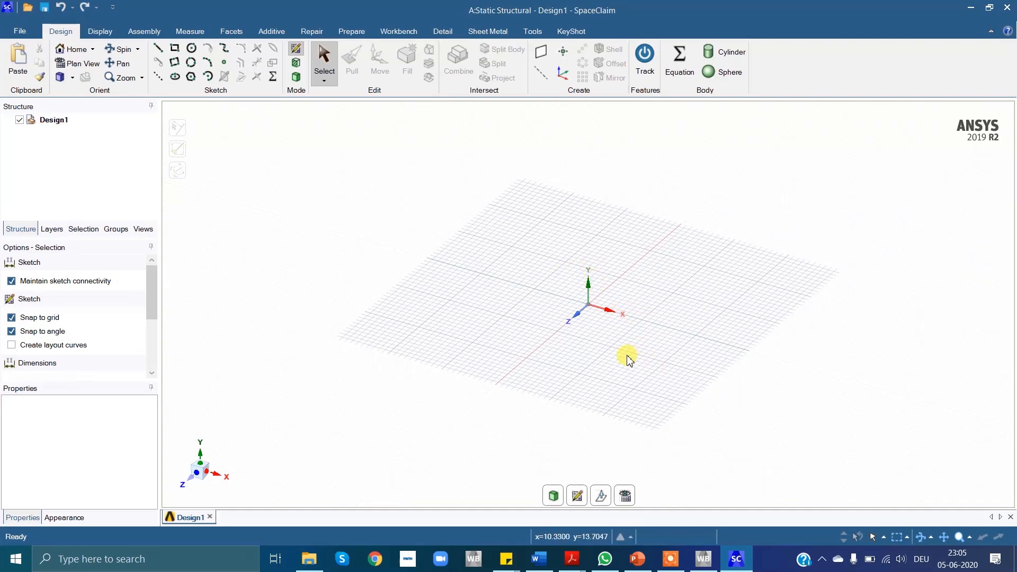
Orient the view along the Z axis and start a sketch on the XY plane.
{"action": "left_click", "coordinate": [183, 486]}
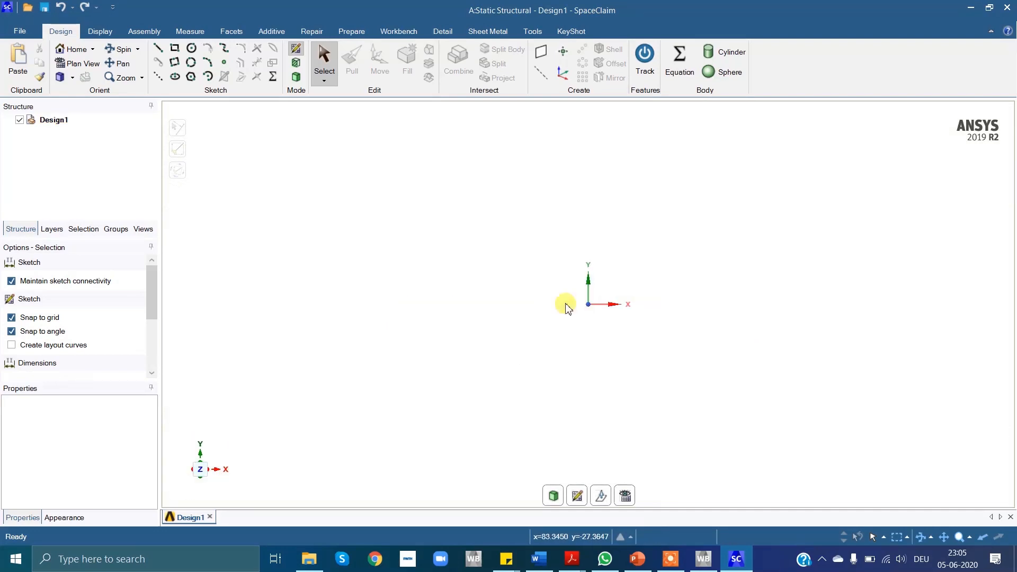
{"action": "left_click", "coordinate": [580, 497]}
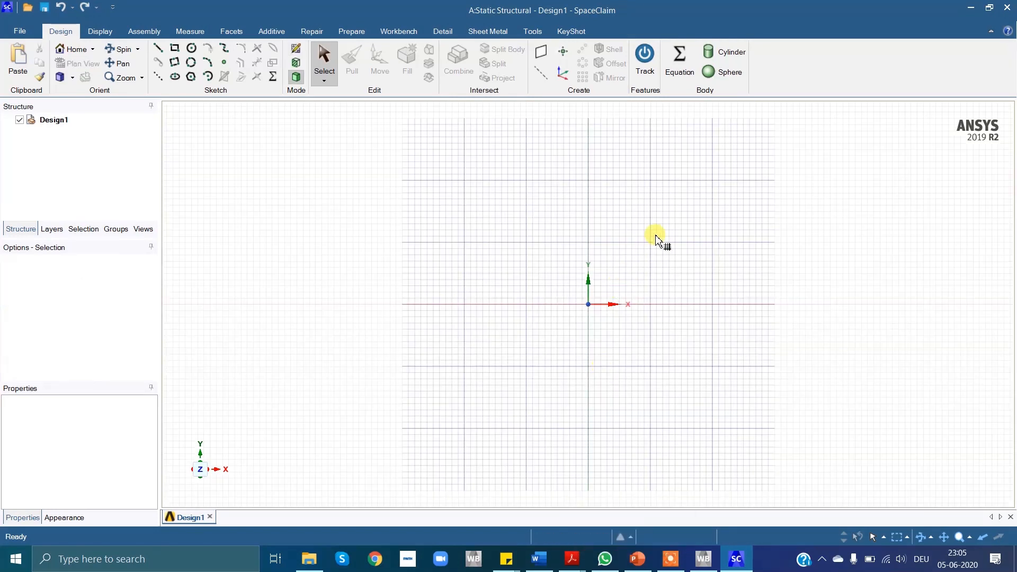
{"action": "left_click", "coordinate": [625, 317]}
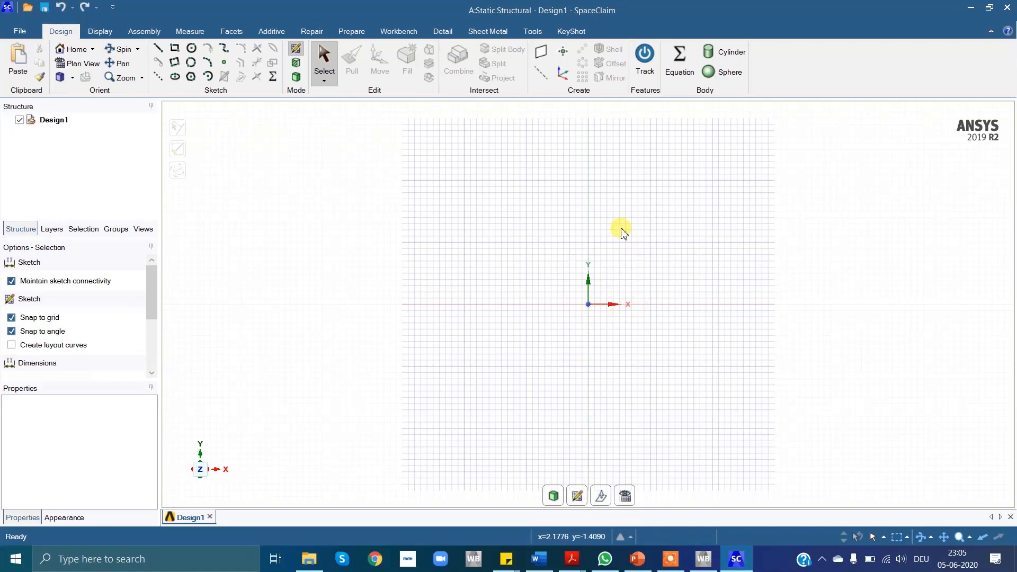
Check the task dimensions in PowerPoint, return to SpaceClaim and draw a closed 100 mm by 10 mm rectangle of lines from the origin.
{"action": "left_click", "coordinate": [639, 560]}
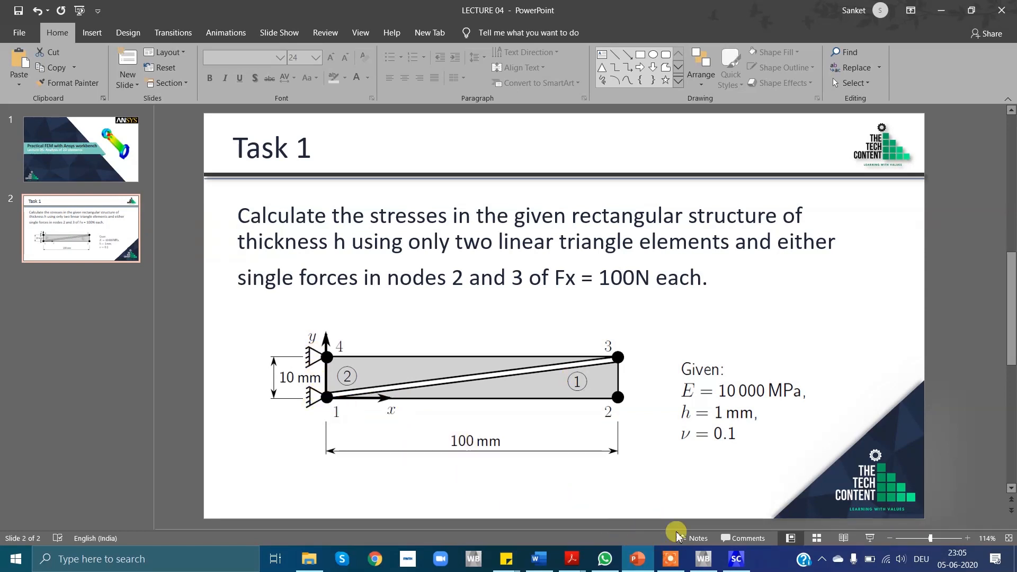
{"action": "left_click", "coordinate": [737, 559]}
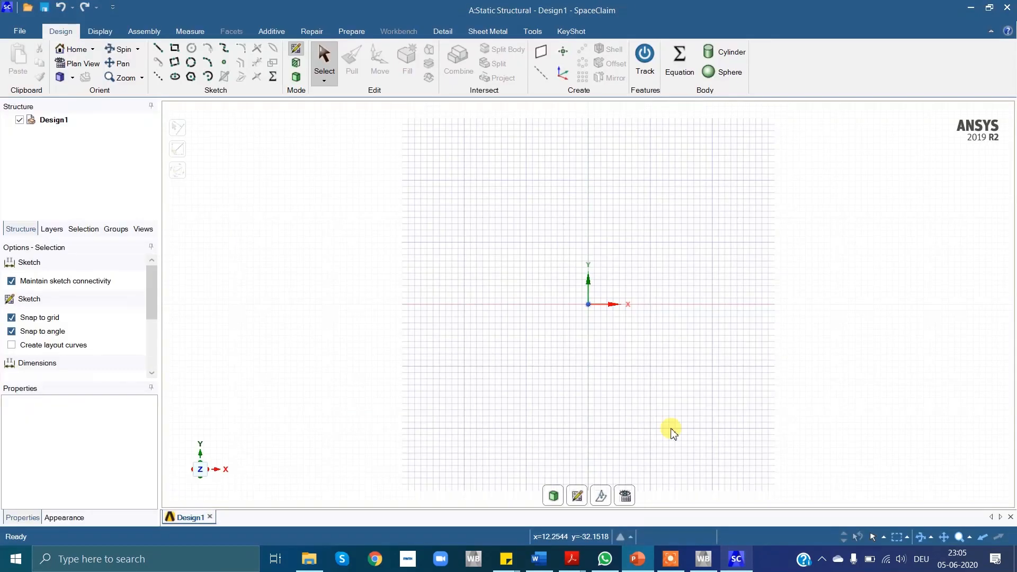
{"action": "left_click", "coordinate": [158, 56]}
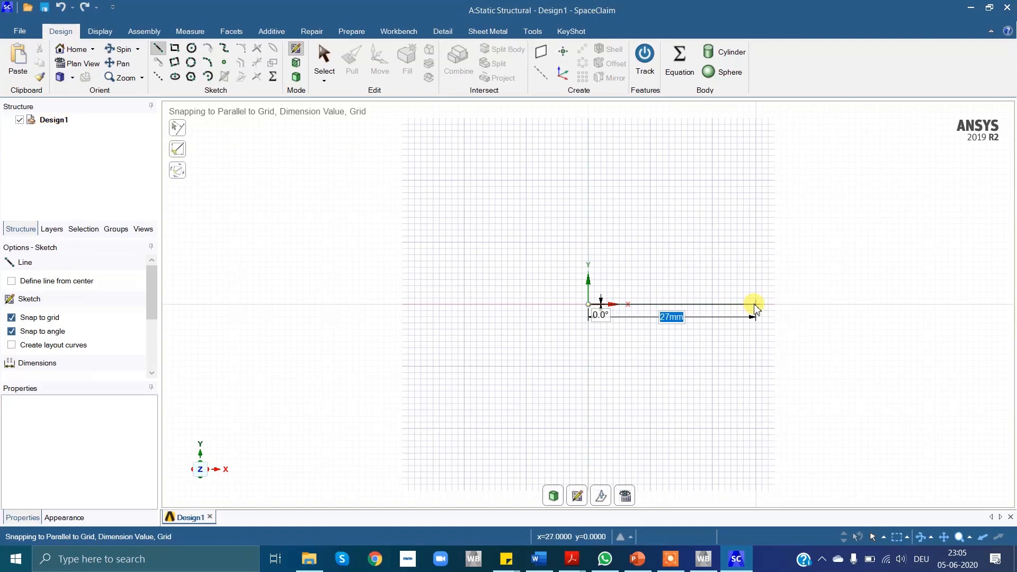
{"action": "type", "text": "100"}
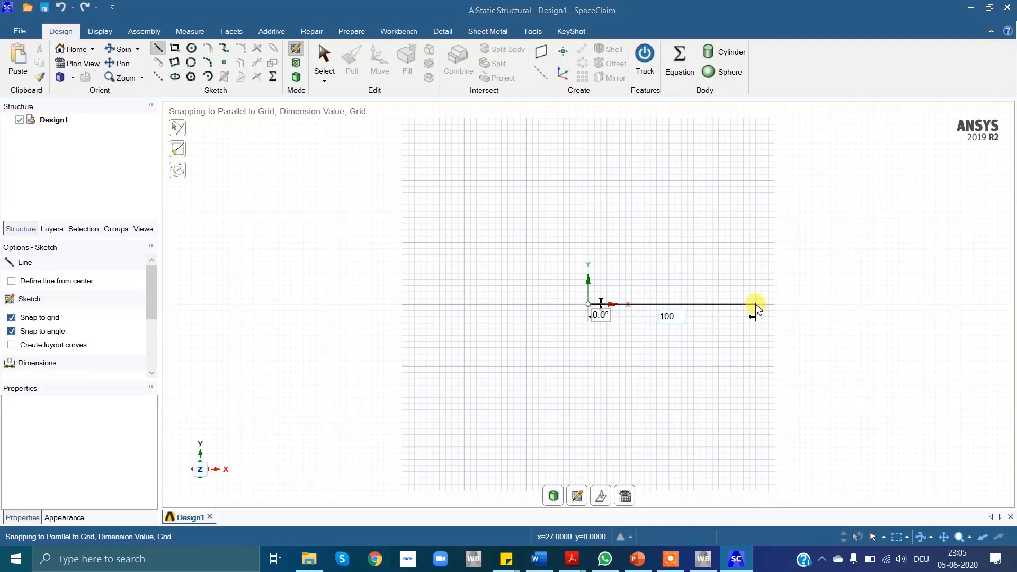
{"action": "type", "text": "100"}
{"action": "key", "text": "Return"}
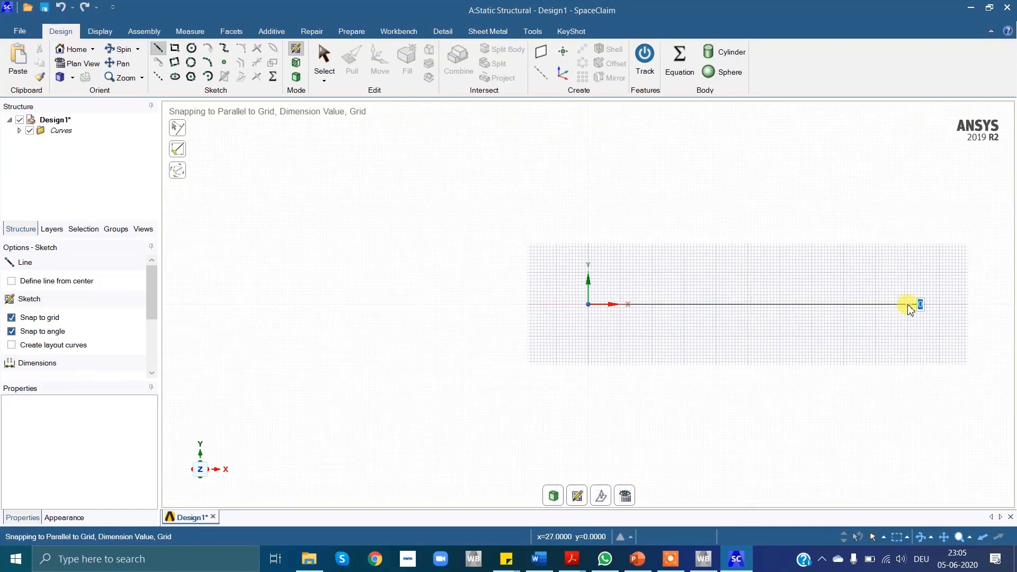
{"action": "left_click", "coordinate": [907, 275]}
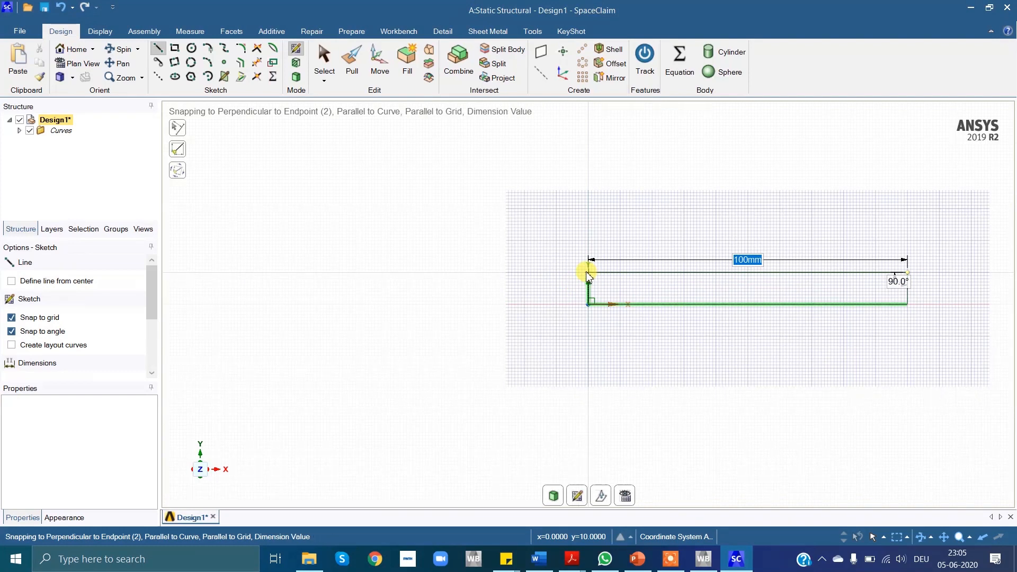
{"action": "left_click", "coordinate": [588, 273]}
{"action": "left_click", "coordinate": [590, 306]}
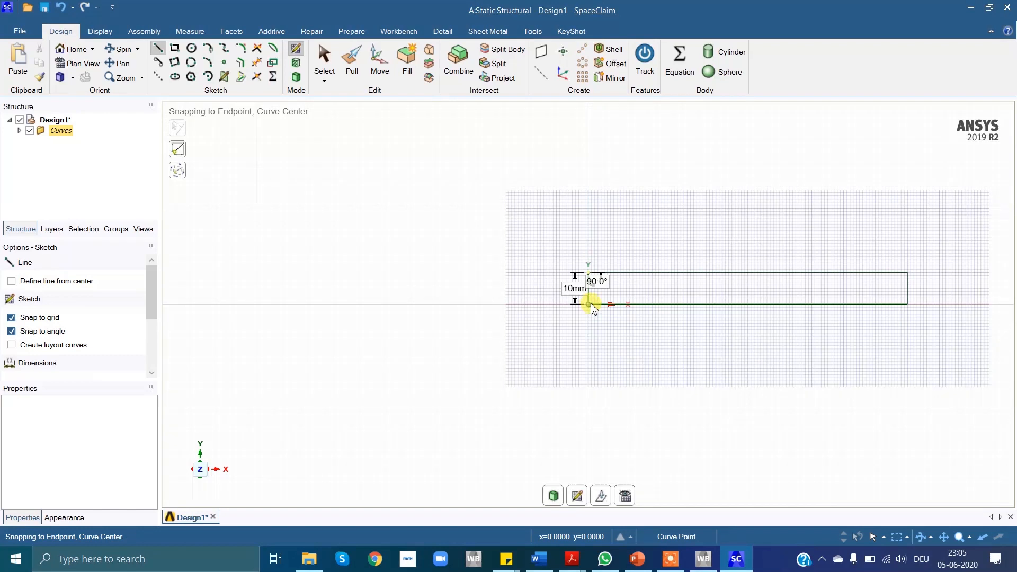
Draw a diagonal line from the origin to the rectangle's opposite upper corner and end the line chain.
{"action": "left_click", "coordinate": [589, 305]}
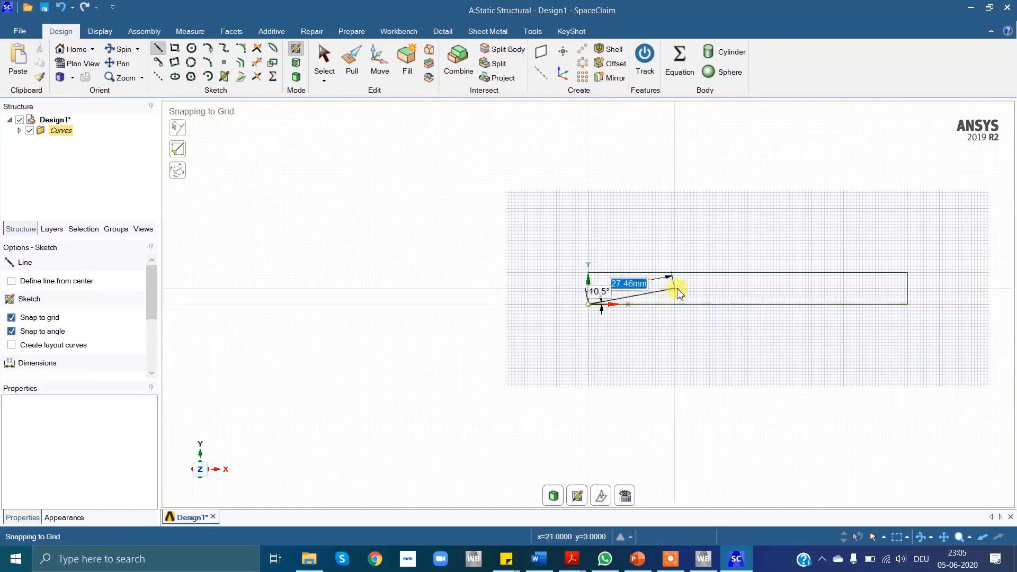
{"action": "left_click", "coordinate": [907, 272]}
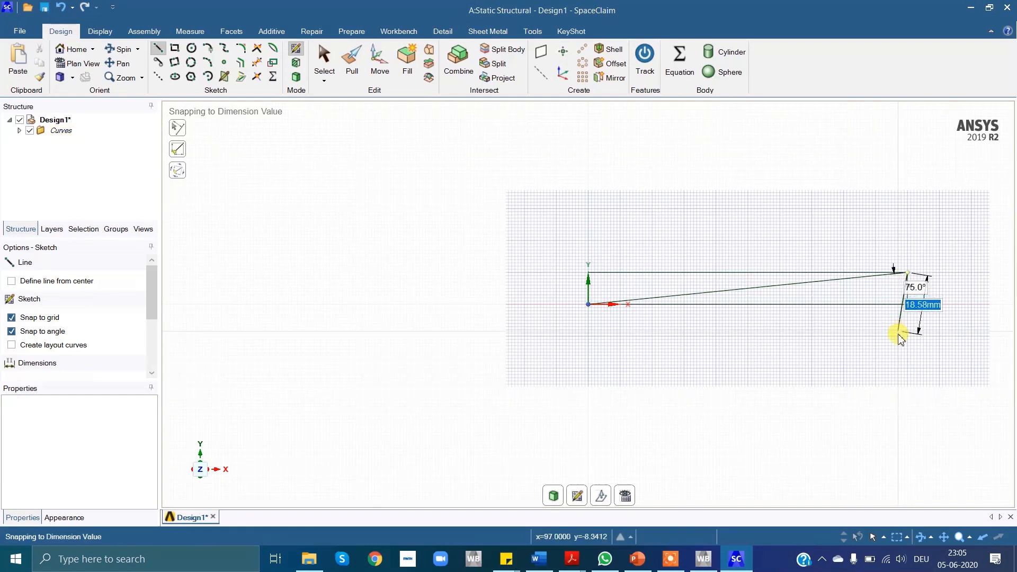
{"action": "key", "text": "Escape"}
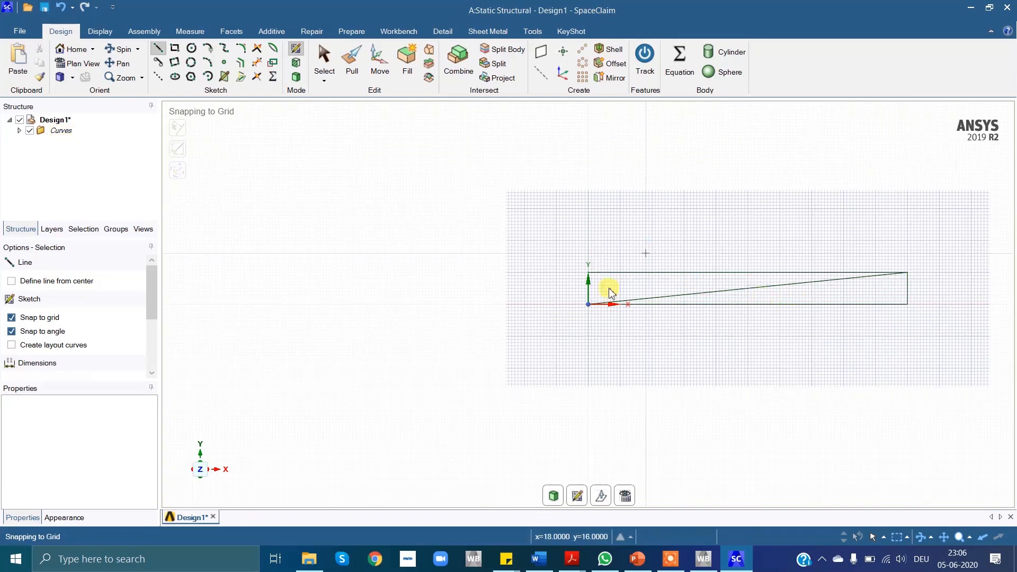
Select all the sketch curves and fill them to create a surface.
{"action": "key", "text": "s"}
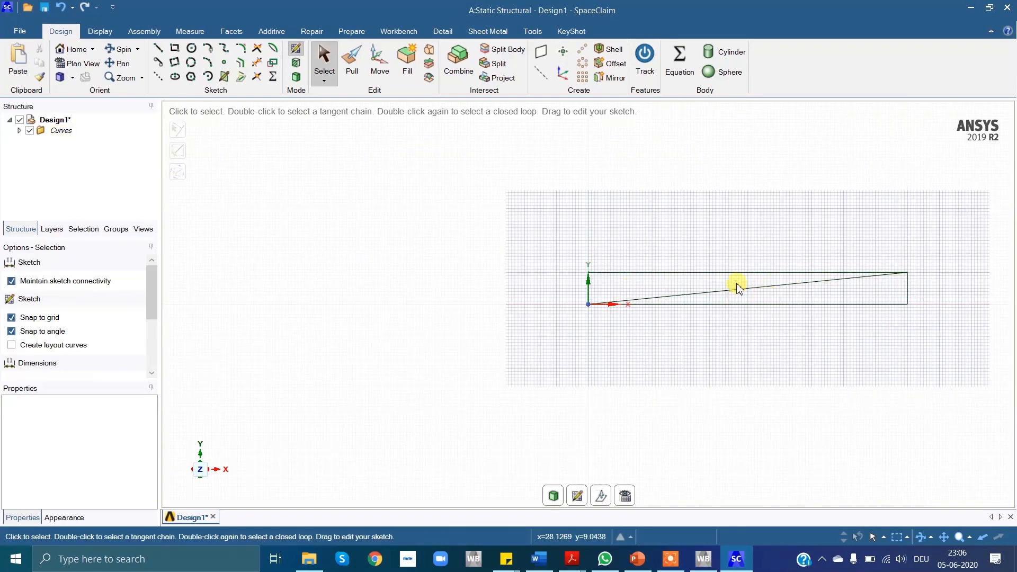
{"action": "mouse_move", "coordinate": [475, 208]}
{"action": "left_mouse_down"}
{"action": "mouse_move", "coordinate": [654, 291]}
{"action": "mouse_move", "coordinate": [928, 374]}
{"action": "left_mouse_up"}
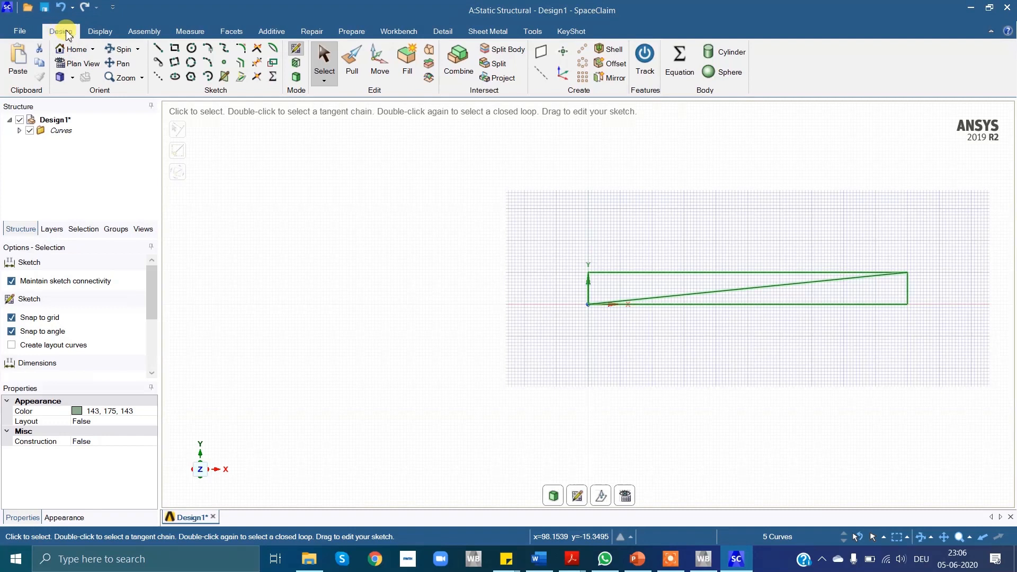
{"action": "left_click", "coordinate": [411, 67]}
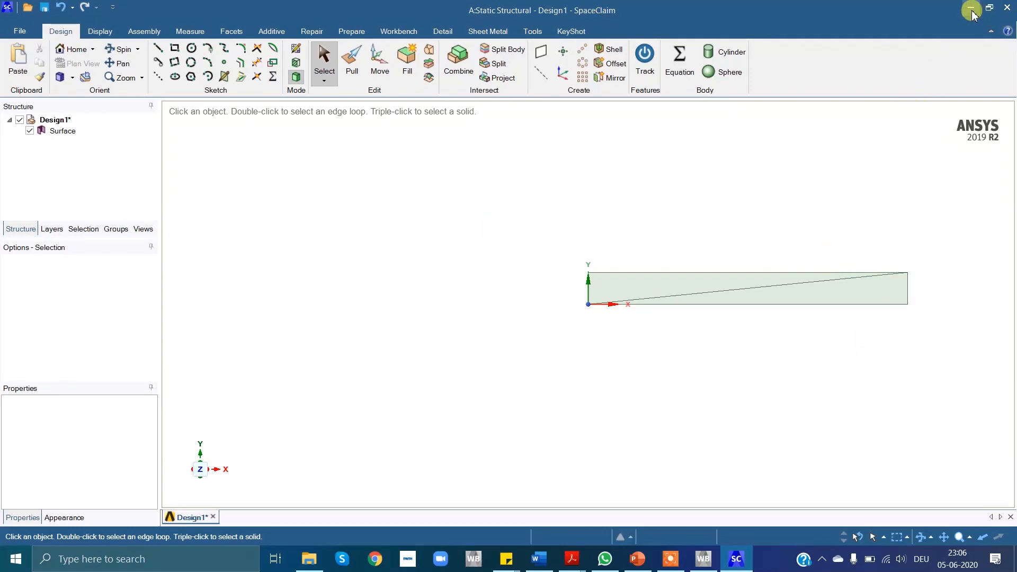
Minimize SpaceClaim, return to Workbench and open the Static Structural system's Model in Mechanical.
{"action": "left_click", "coordinate": [972, 11]}
{"action": "left_click", "coordinate": [695, 565]}
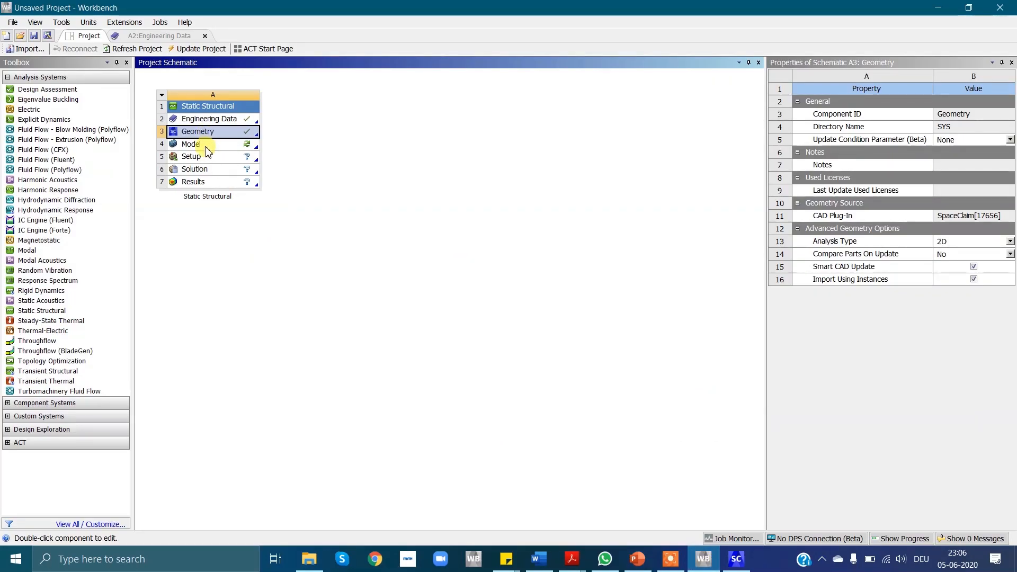
{"action": "left_click", "coordinate": [203, 150]}
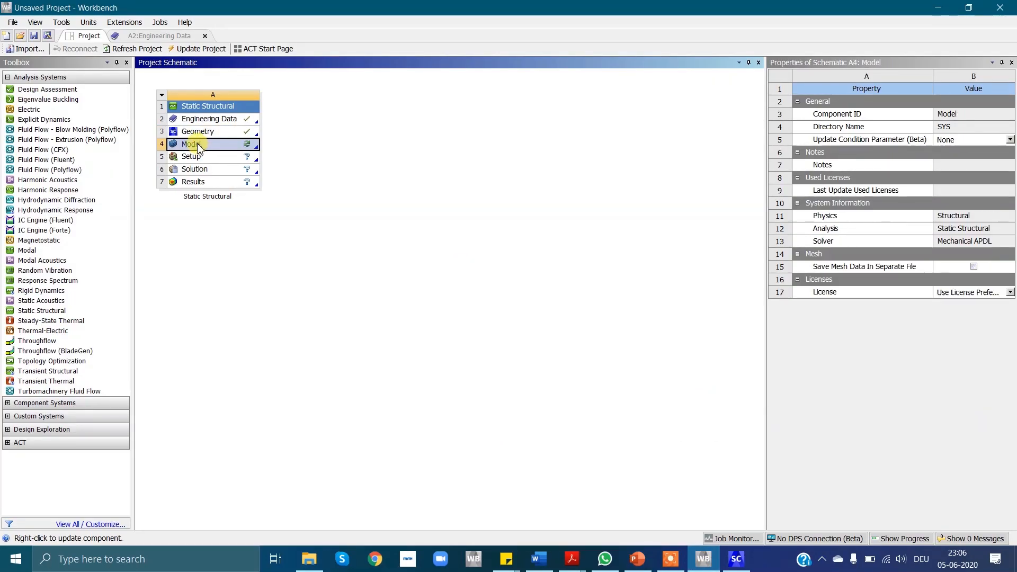
{"action": "right_click", "coordinate": [198, 148]}
{"action": "left_click", "coordinate": [238, 147]}
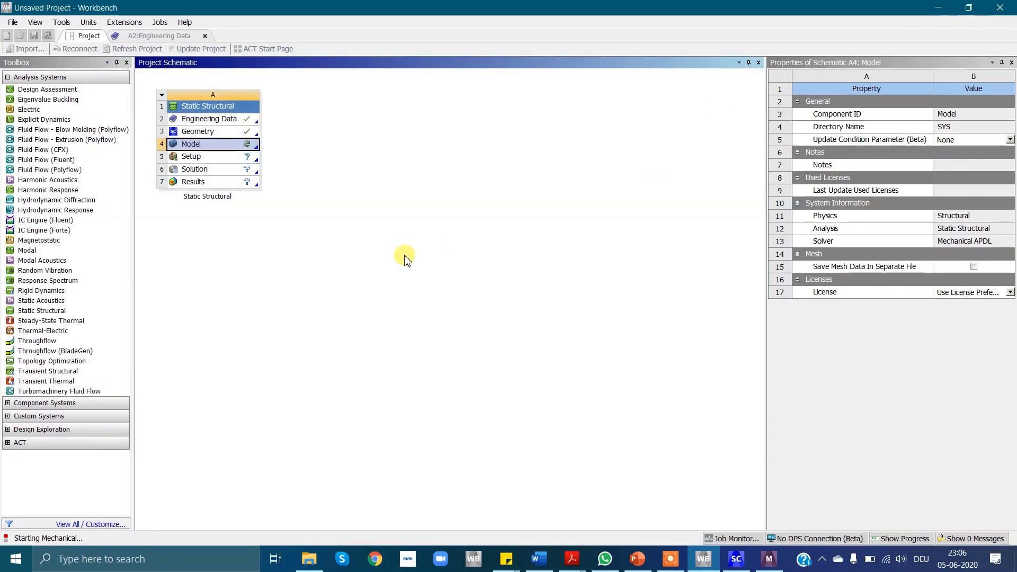
{"action": "left_click", "coordinate": [776, 561]}
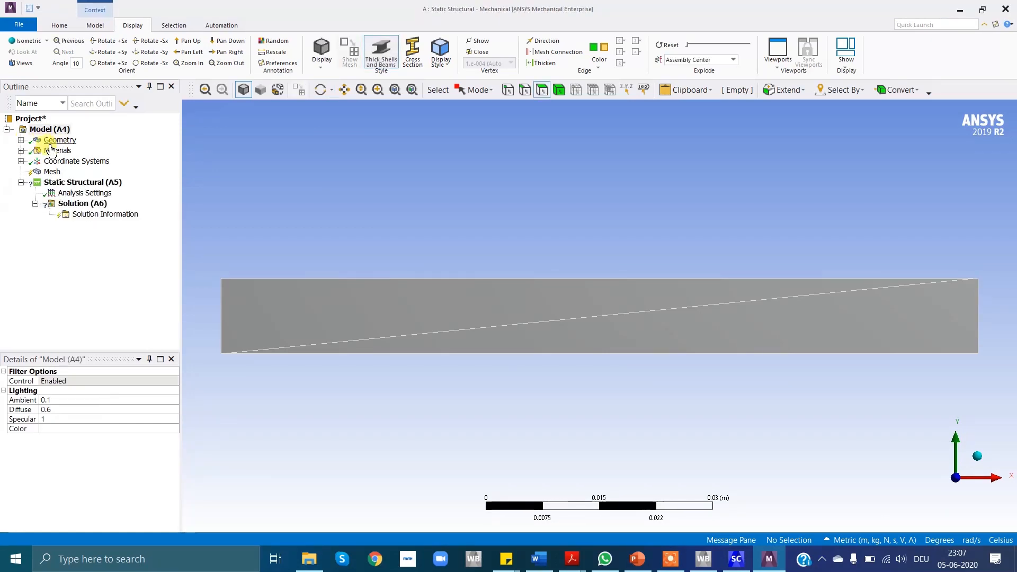
Check the task's thickness in PowerPoint, return to Mechanical and set the surface body's thickness to 1.e-003 m.
{"action": "left_click", "coordinate": [20, 140]}
{"action": "left_click", "coordinate": [92, 151]}
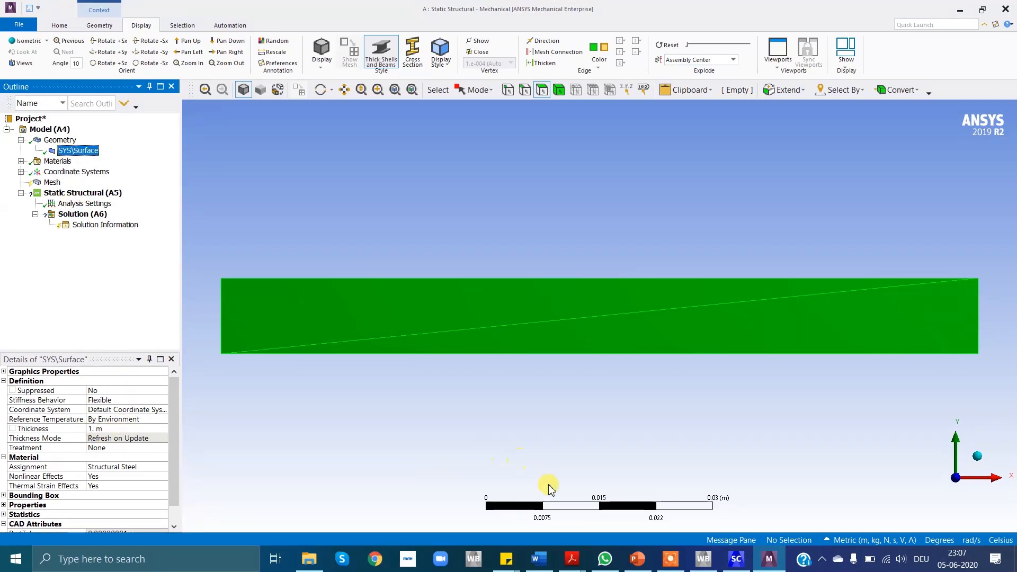
{"action": "left_click", "coordinate": [639, 560]}
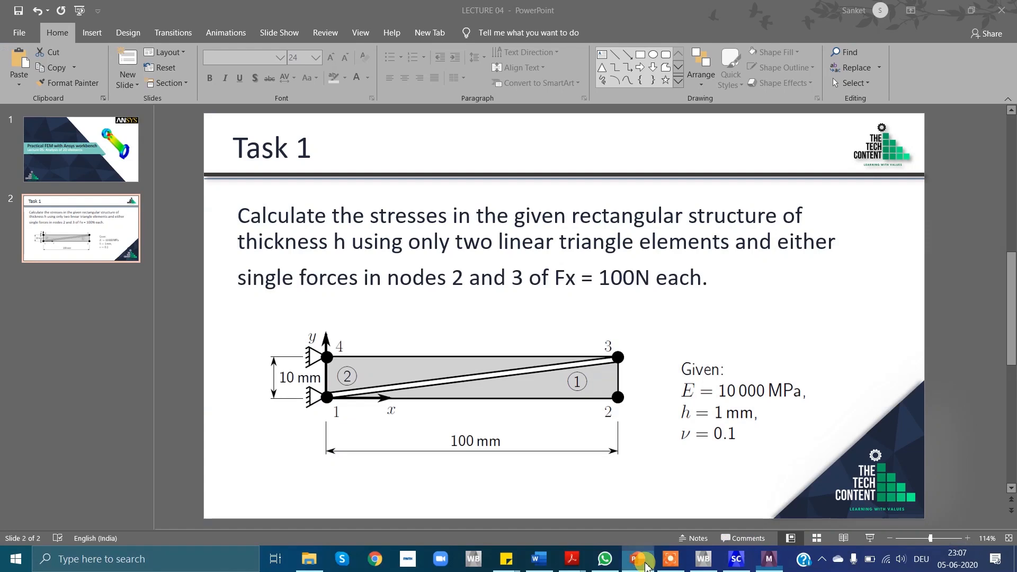
{"action": "left_click", "coordinate": [642, 562]}
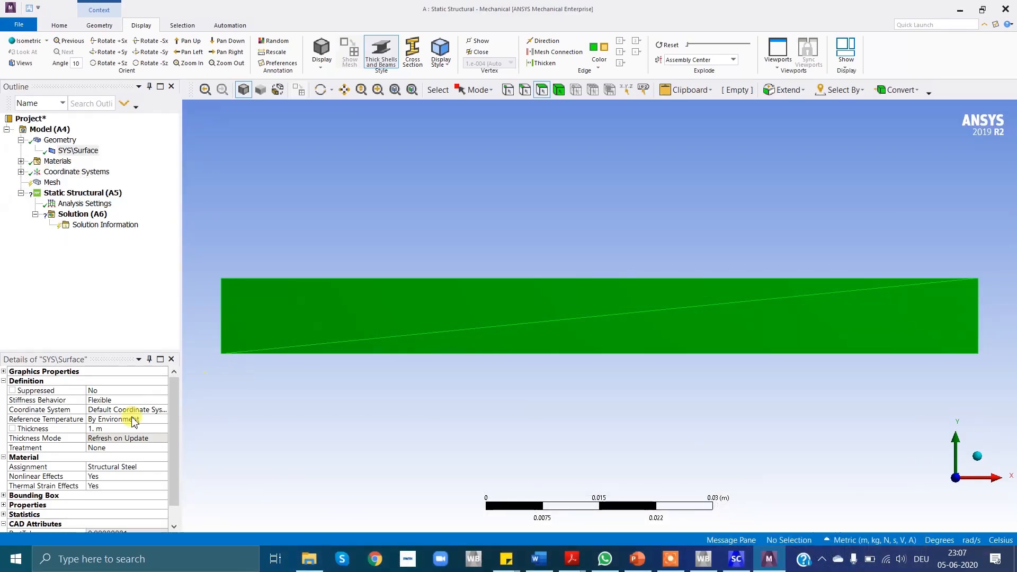
{"action": "left_click", "coordinate": [106, 430]}
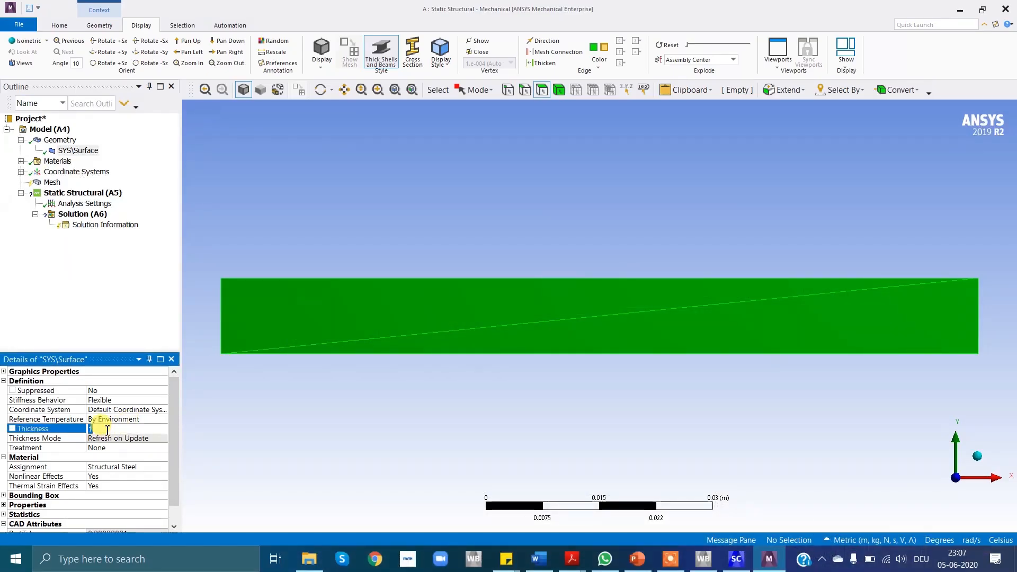
{"action": "type", "text": ".e-003 m"}
{"action": "key", "text": "Return"}
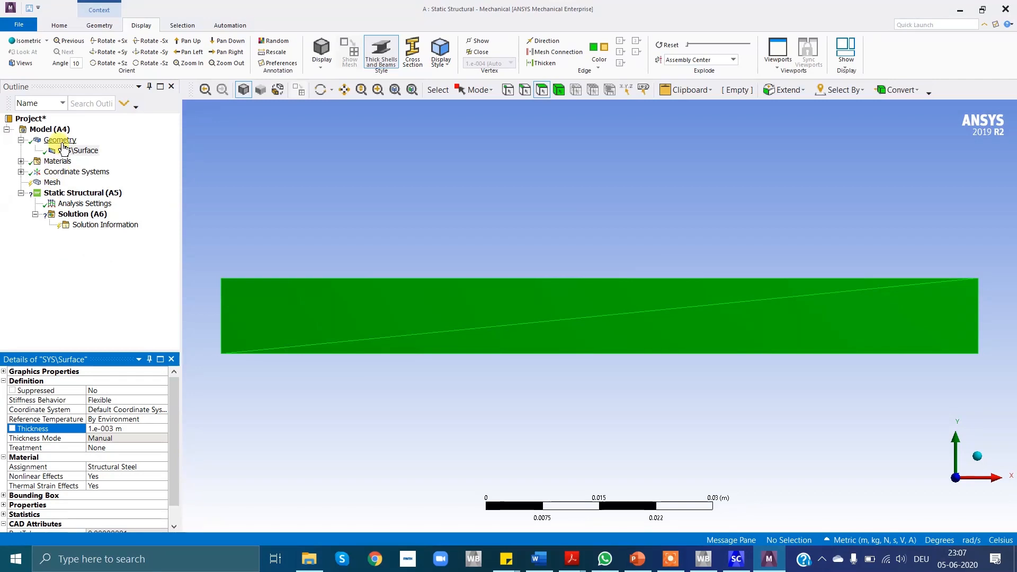
Review the geometry's 2D behavior options and keep Plane Stress.
{"action": "left_click", "coordinate": [60, 140]}
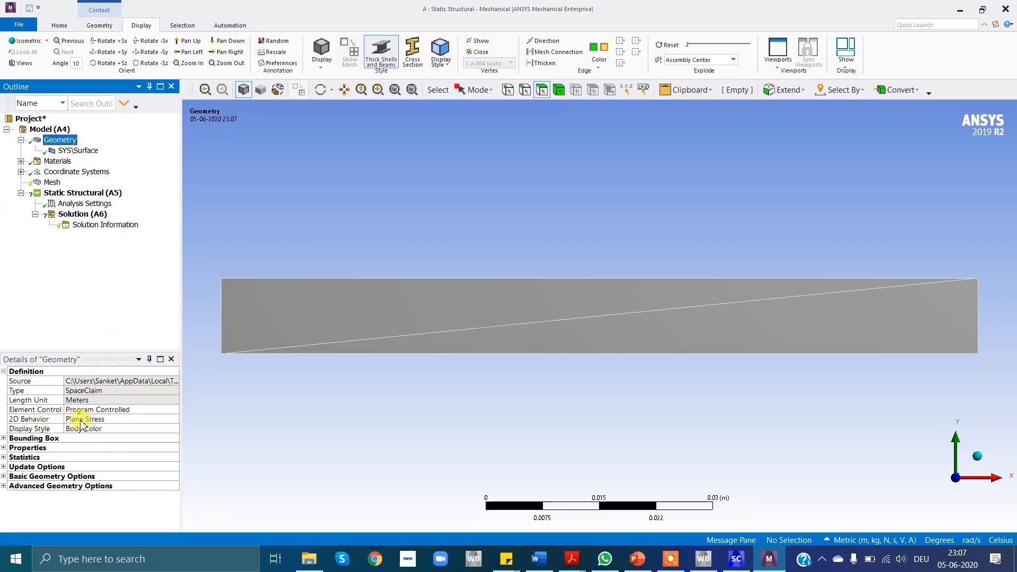
{"action": "left_click", "coordinate": [154, 420]}
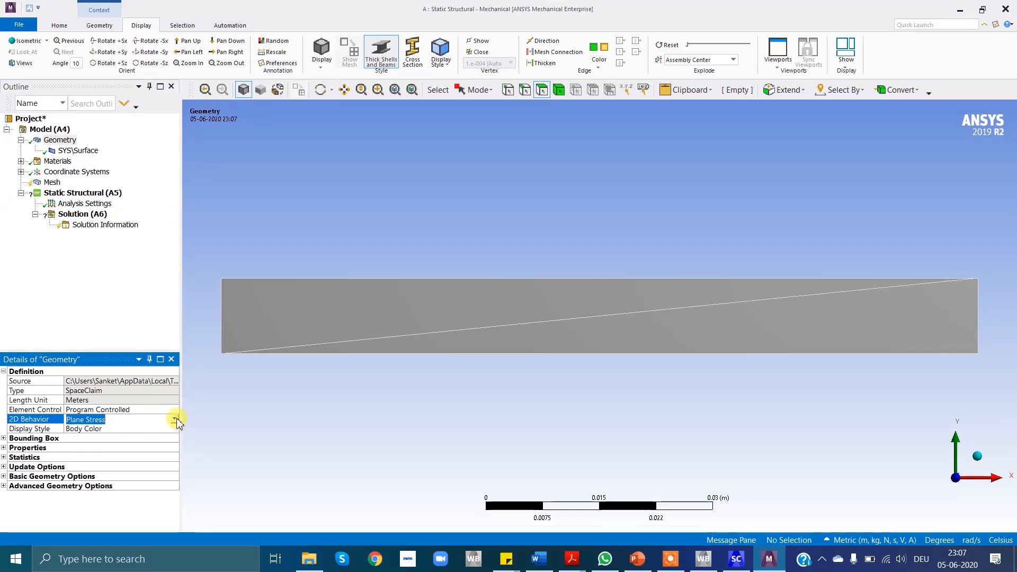
{"action": "left_click", "coordinate": [174, 419]}
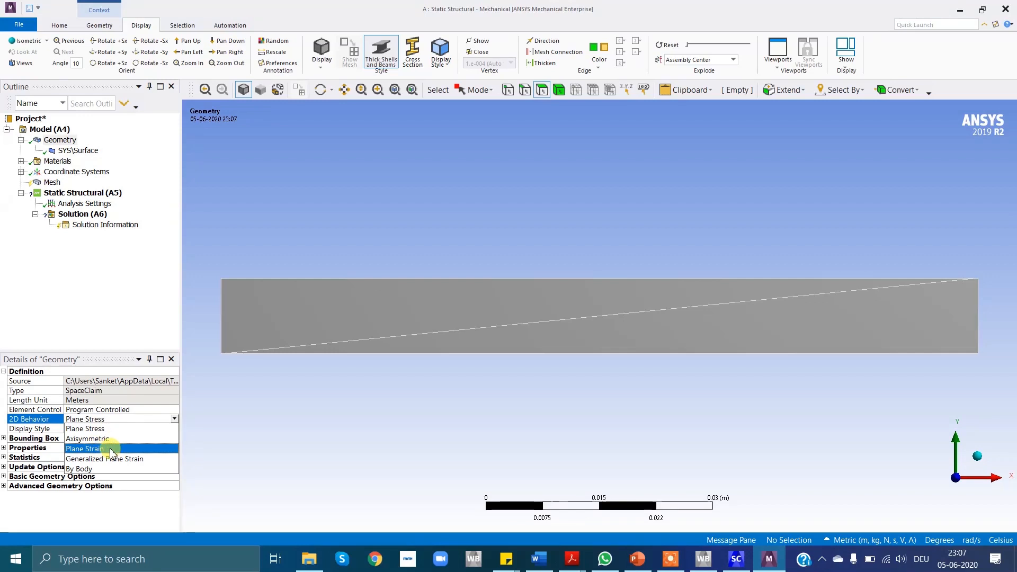
{"action": "left_click", "coordinate": [143, 328]}
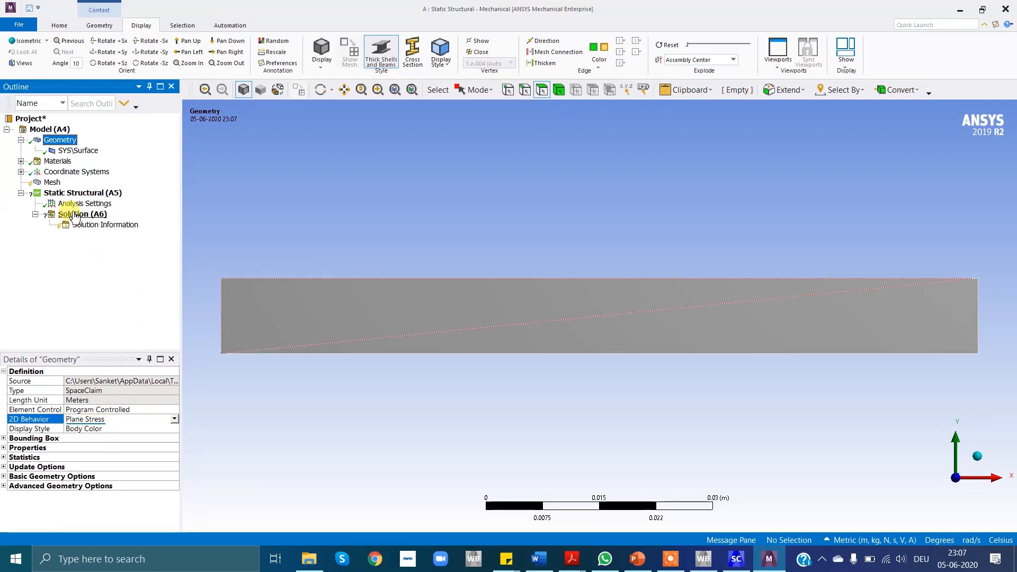
Check the task's boundary conditions in PowerPoint, return to Mechanical and add a fixed support at the rectangle's upper-left vertex.
{"action": "left_click", "coordinate": [79, 193]}
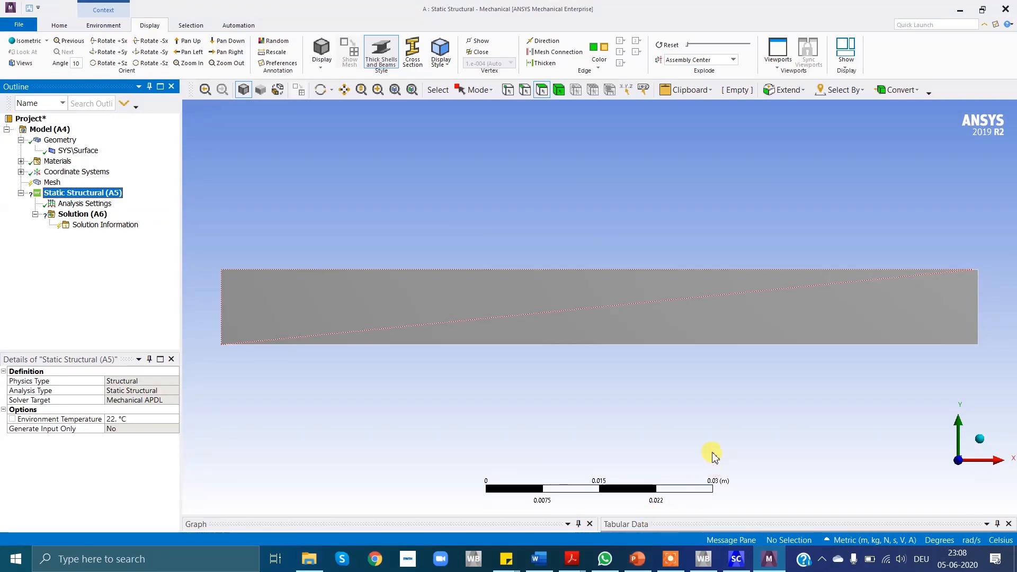
{"action": "left_click", "coordinate": [638, 559]}
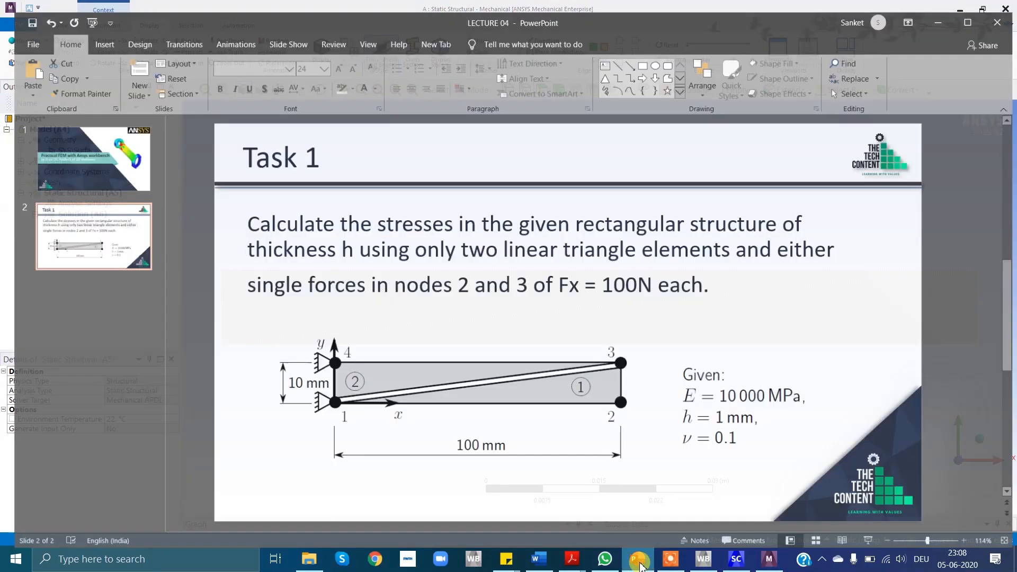
{"action": "left_click", "coordinate": [639, 563]}
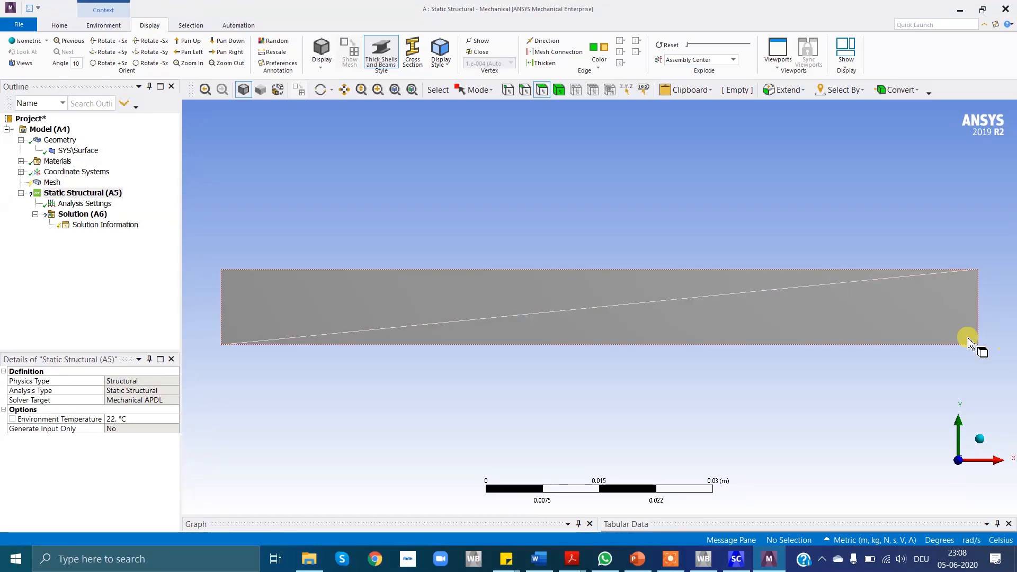
{"action": "right_click", "coordinate": [97, 195]}
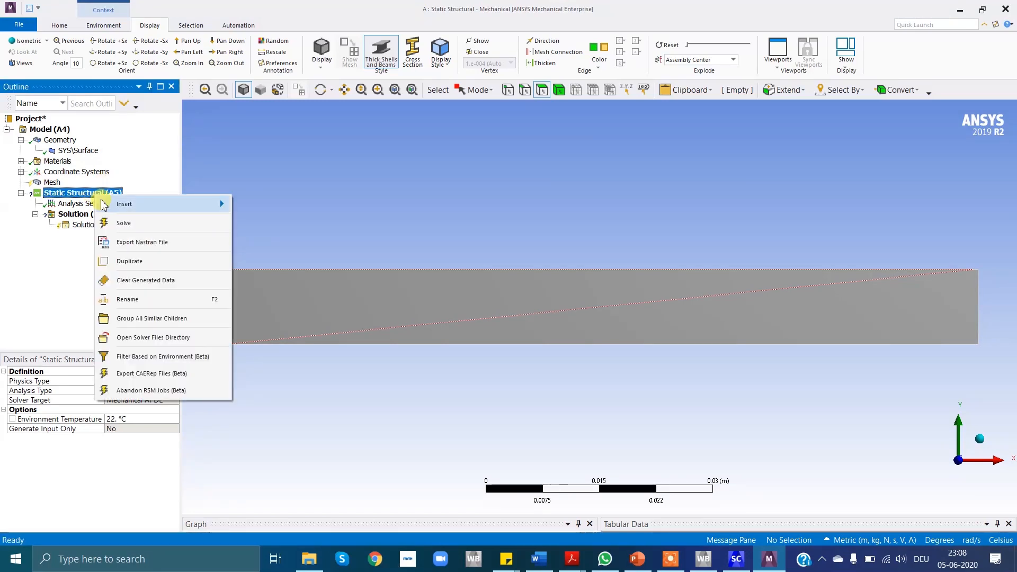
{"action": "mouse_move", "coordinate": [145, 205]}
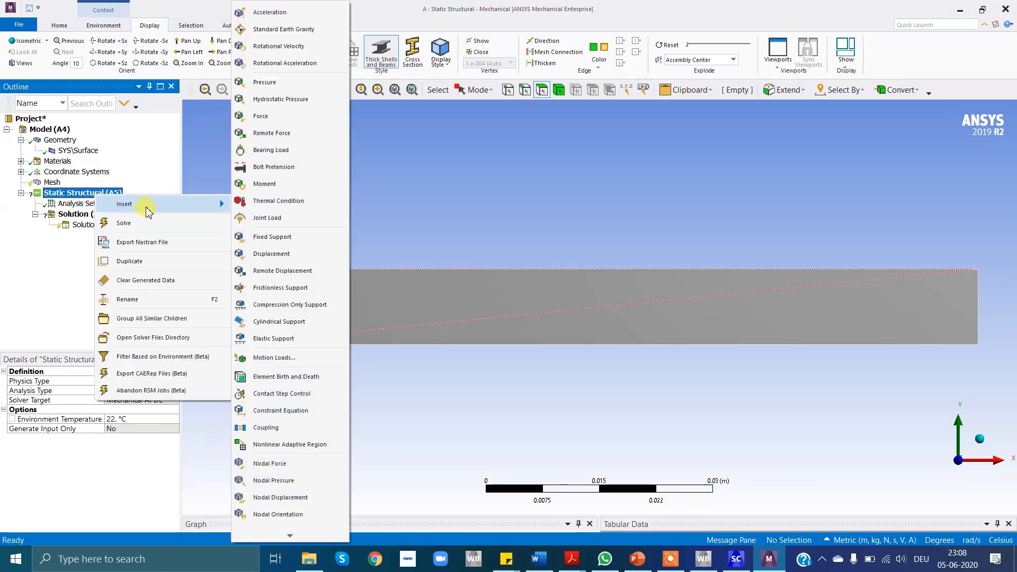
{"action": "left_click", "coordinate": [272, 237]}
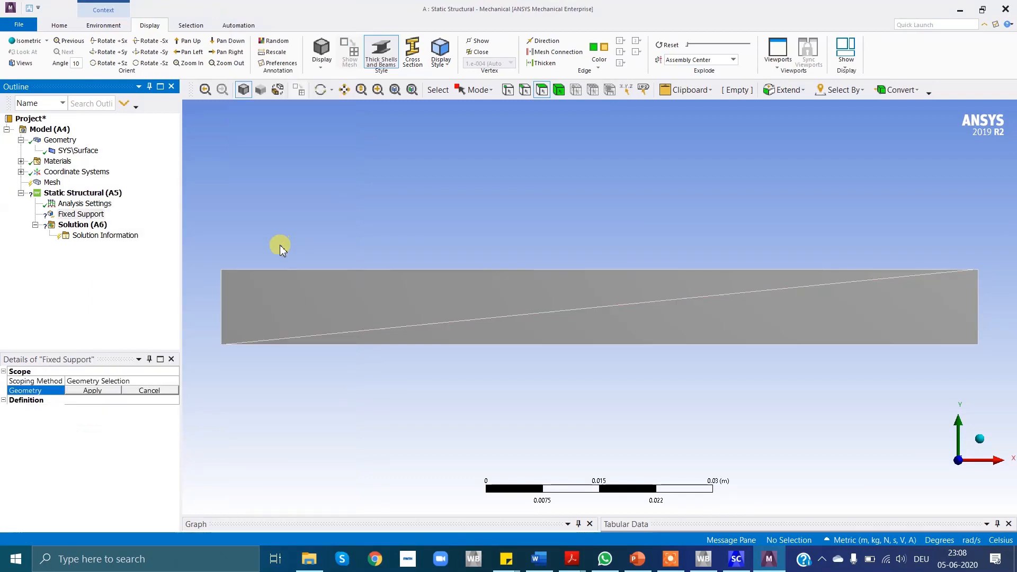
{"action": "left_click", "coordinate": [509, 91]}
{"action": "left_click", "coordinate": [223, 270]}
{"action": "left_click", "coordinate": [92, 391]}
Add a second fixed support to the static structural analysis at the rectangle's lower-left vertex on the origin.
{"action": "right_click", "coordinate": [69, 194]}
{"action": "mouse_move", "coordinate": [159, 204]}
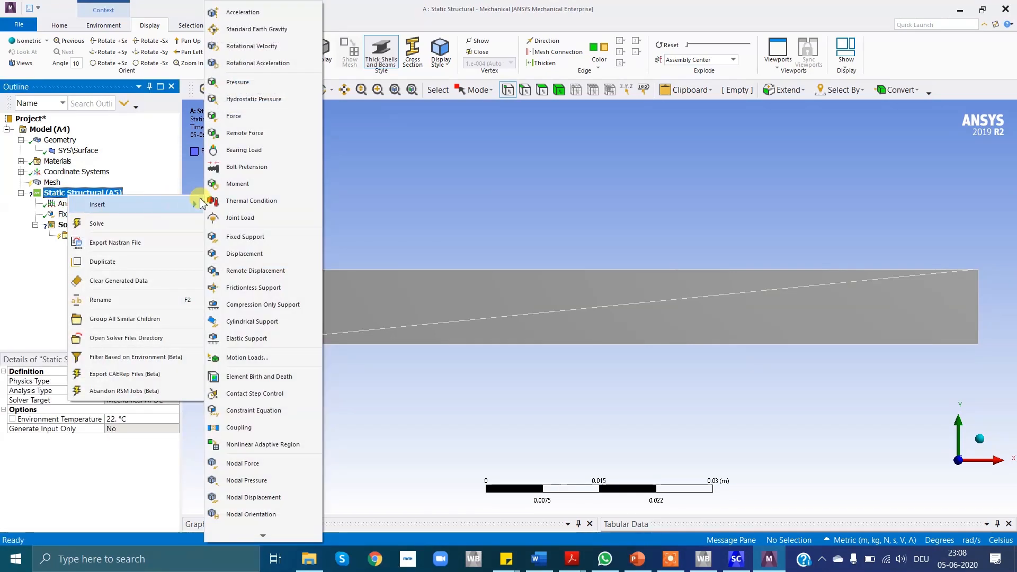
{"action": "left_click", "coordinate": [247, 236]}
{"action": "left_click", "coordinate": [222, 348]}
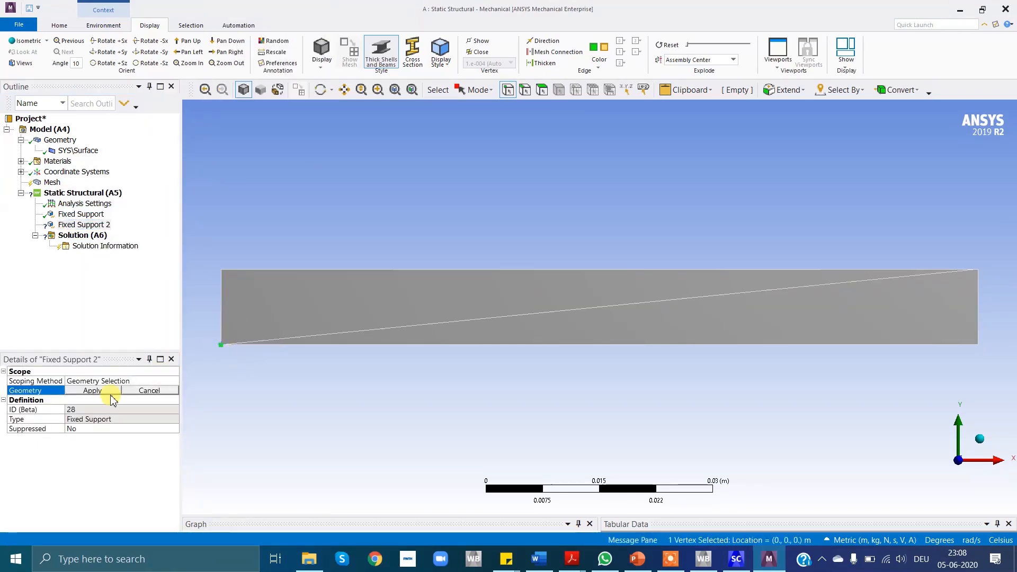
{"action": "left_click", "coordinate": [92, 391]}
Insert a force, select the rectangle's upper-right vertex and define the force by components.
{"action": "left_click", "coordinate": [69, 194]}
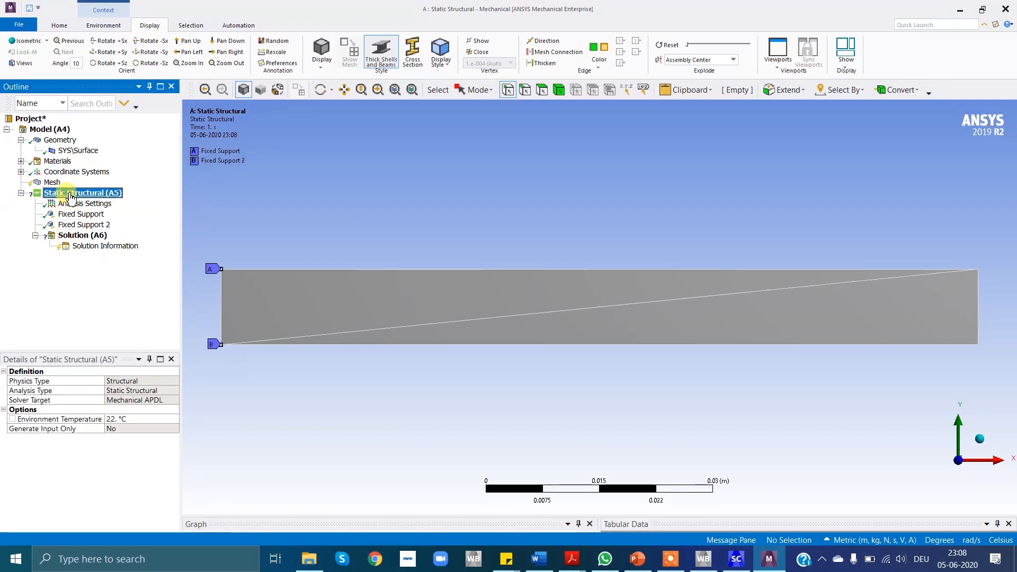
{"action": "right_click", "coordinate": [69, 194]}
{"action": "mouse_move", "coordinate": [106, 203]}
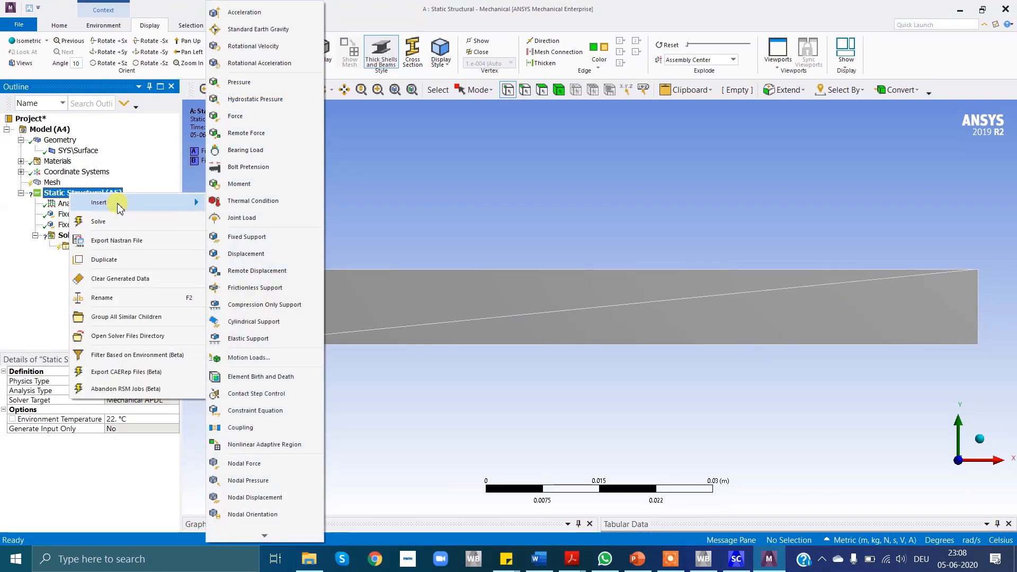
{"action": "left_click", "coordinate": [259, 118]}
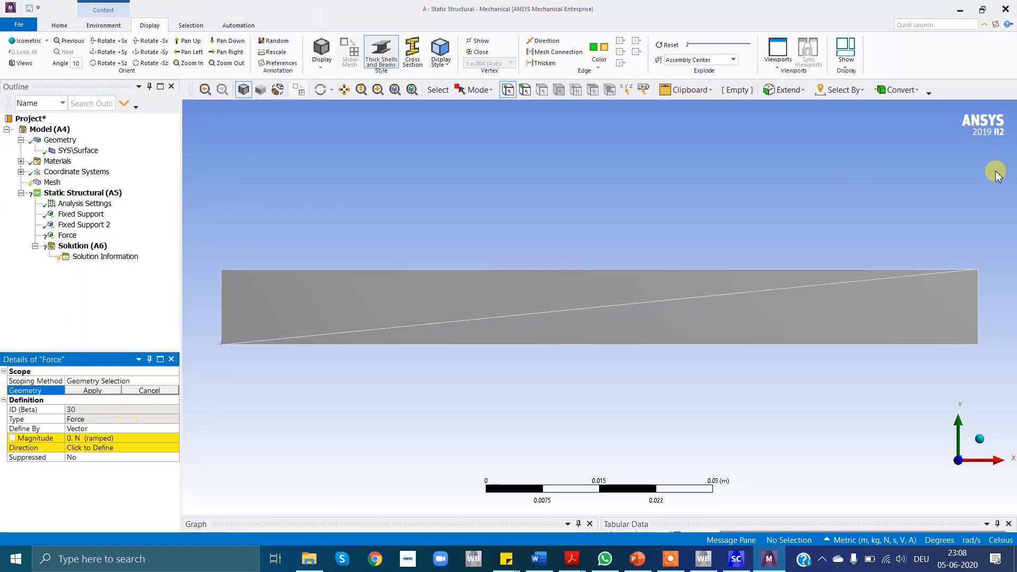
{"action": "left_click", "coordinate": [977, 273]}
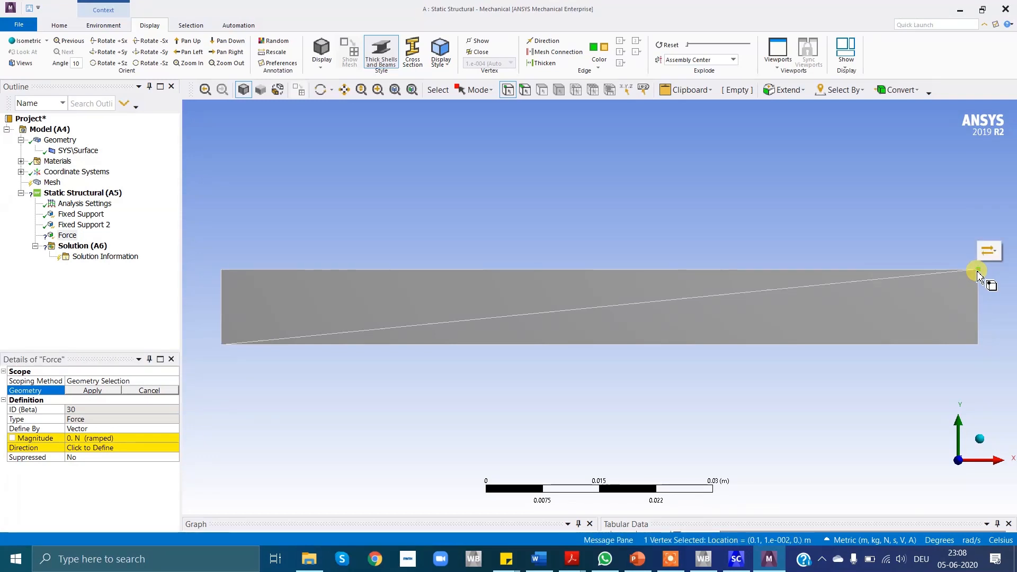
{"action": "left_click", "coordinate": [116, 429]}
{"action": "left_click", "coordinate": [118, 430]}
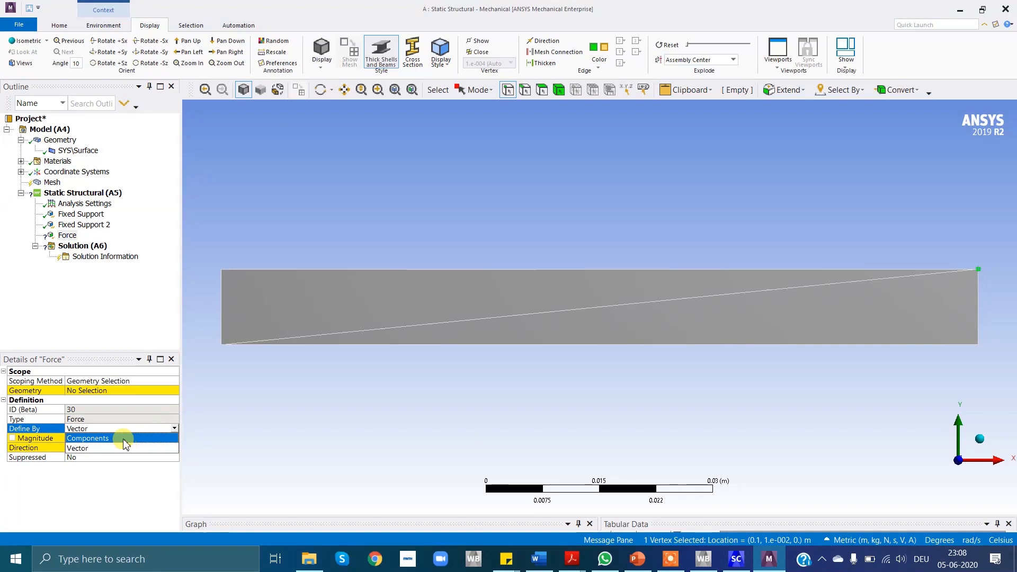
{"action": "left_click", "coordinate": [90, 439]}
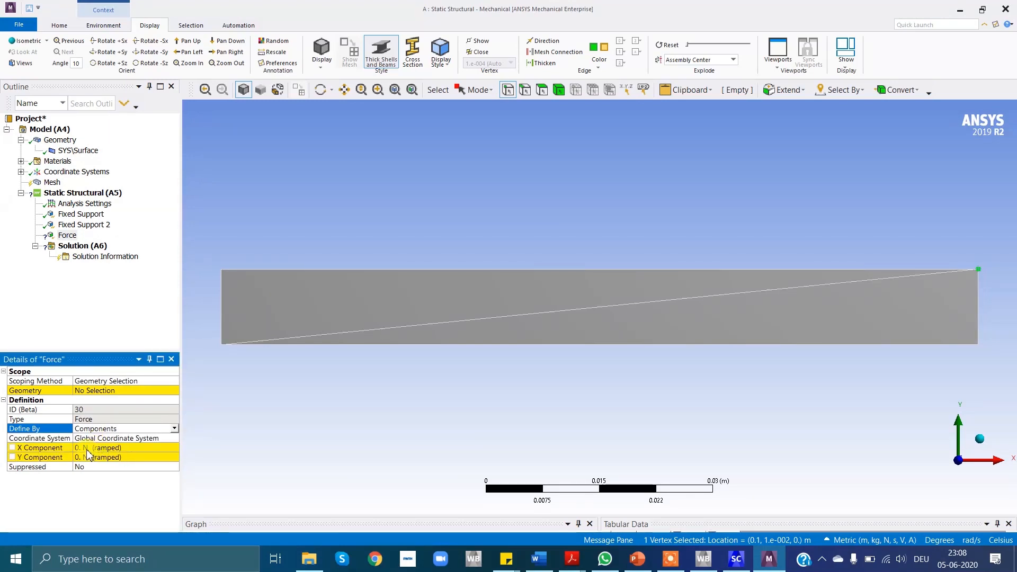
Set the force's X component to 100 N and apply the selected upper-right vertex as its geometry.
{"action": "left_click", "coordinate": [88, 449]}
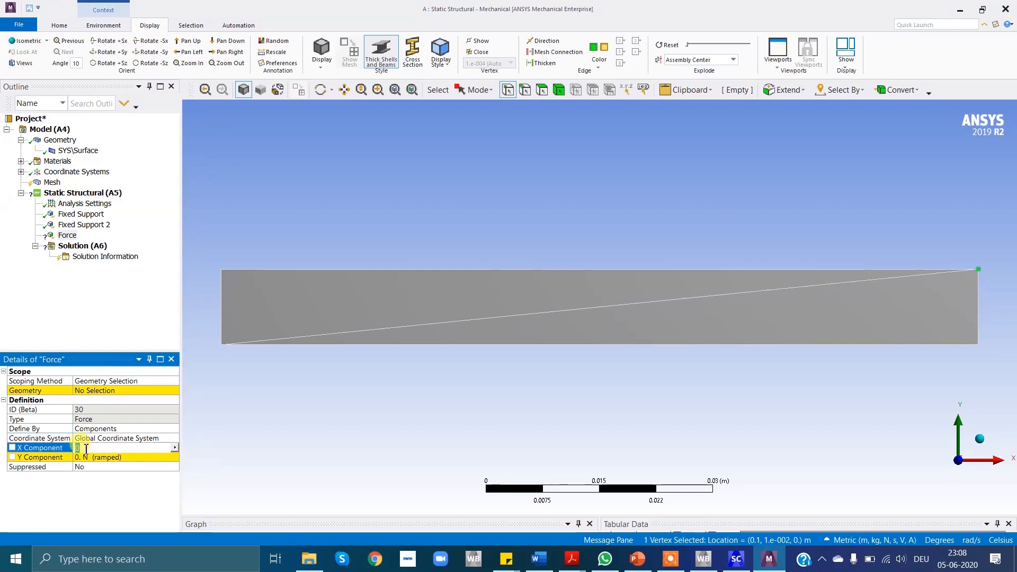
{"action": "type", "text": "10"}
{"action": "left_click", "coordinate": [86, 449]}
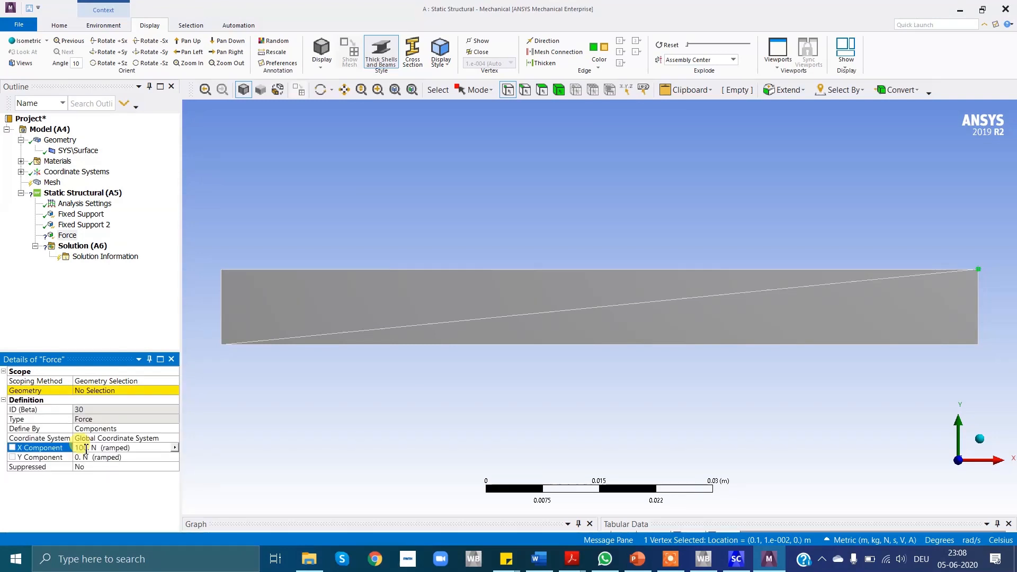
{"action": "left_click", "coordinate": [103, 391]}
{"action": "left_click", "coordinate": [93, 392]}
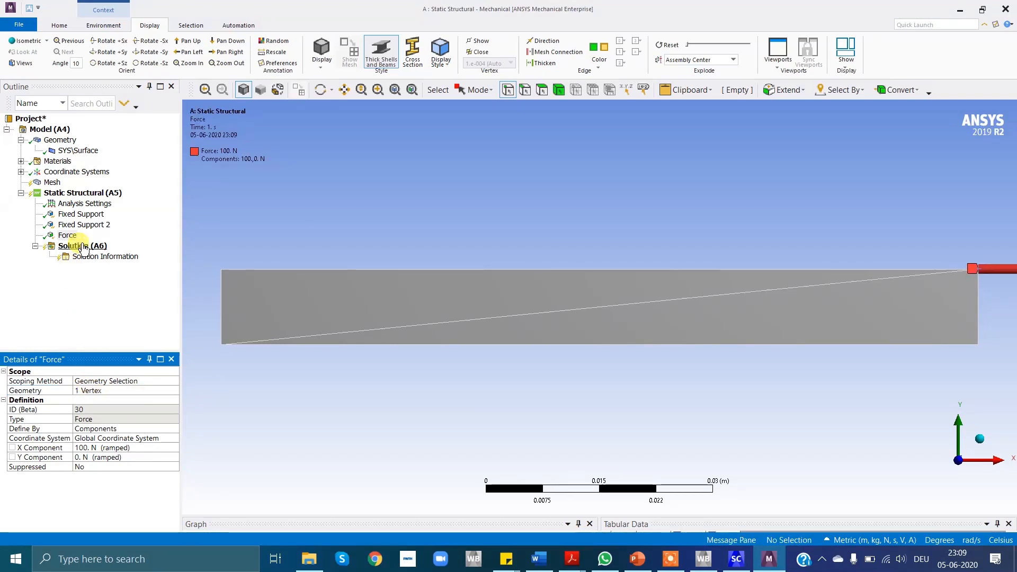
Insert a second force, select the rectangle's lower-right vertex and define the force by components.
{"action": "left_click", "coordinate": [81, 195]}
{"action": "right_click", "coordinate": [81, 196]}
{"action": "mouse_move", "coordinate": [197, 200]}
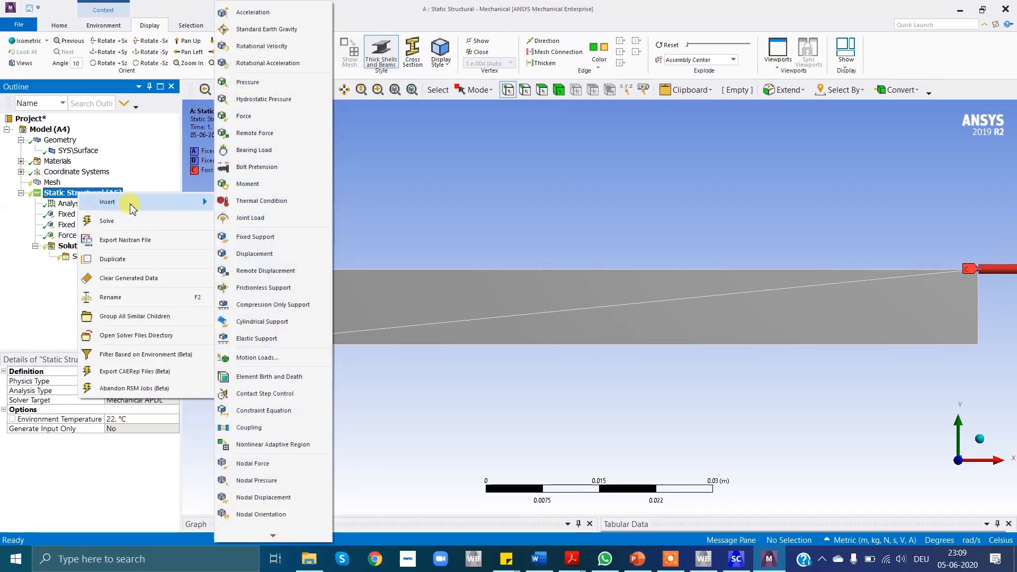
{"action": "left_click", "coordinate": [264, 117]}
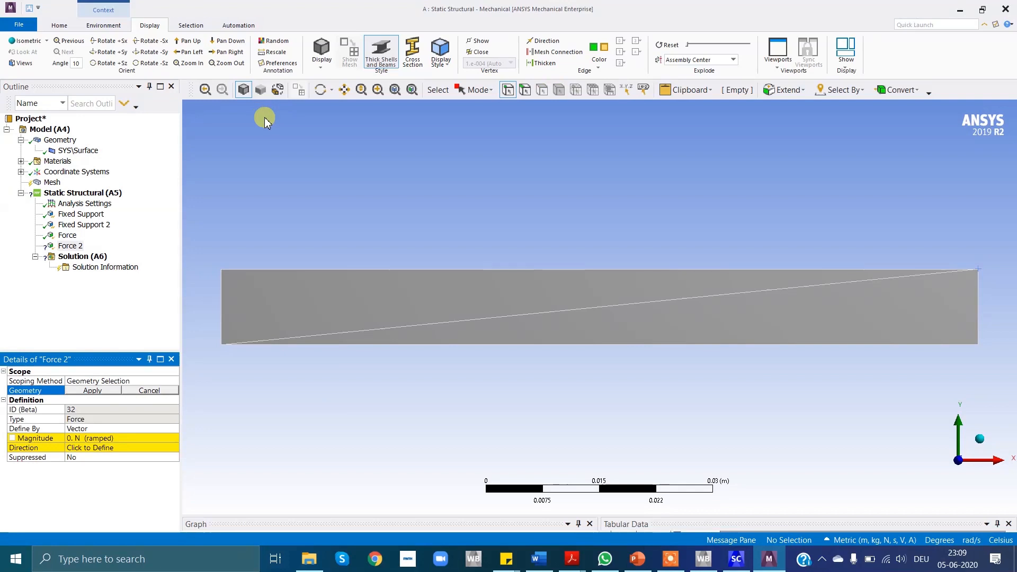
{"action": "left_click", "coordinate": [978, 345]}
{"action": "left_click", "coordinate": [135, 429]}
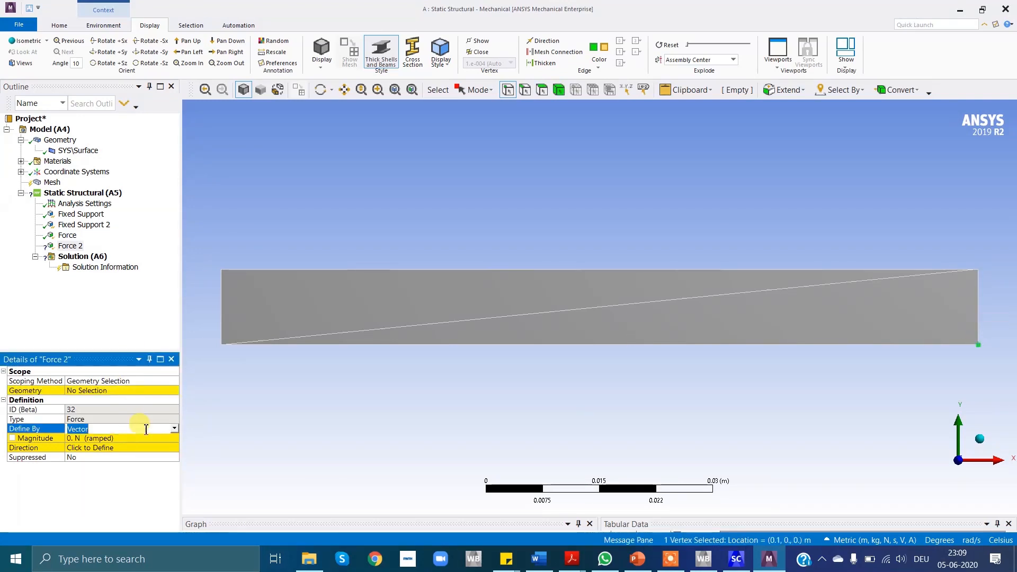
{"action": "left_click", "coordinate": [175, 429]}
{"action": "left_click", "coordinate": [133, 444]}
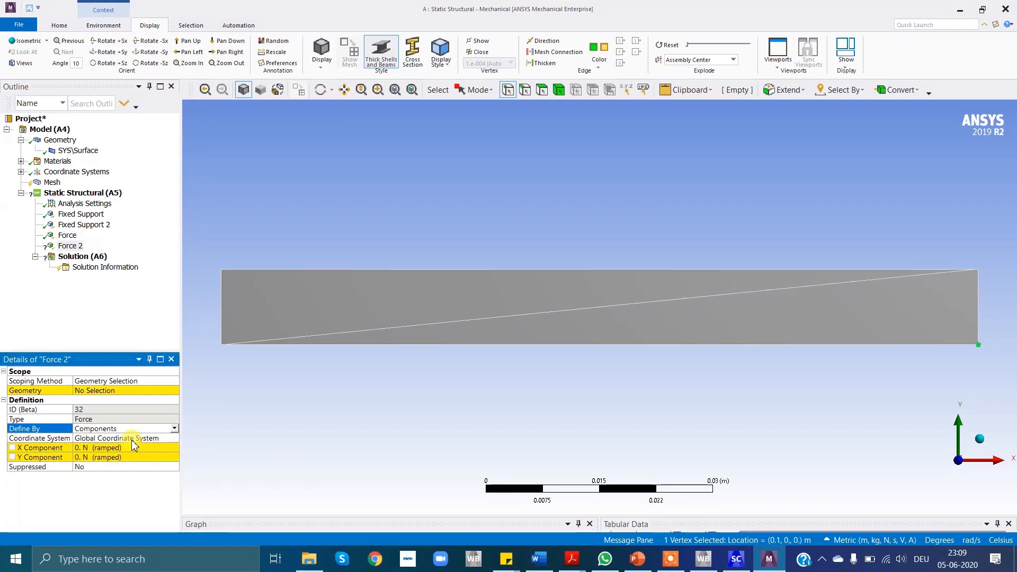
Set the second force's X component to 100 N and apply the selected lower-right vertex as its geometry.
{"action": "left_click", "coordinate": [117, 448]}
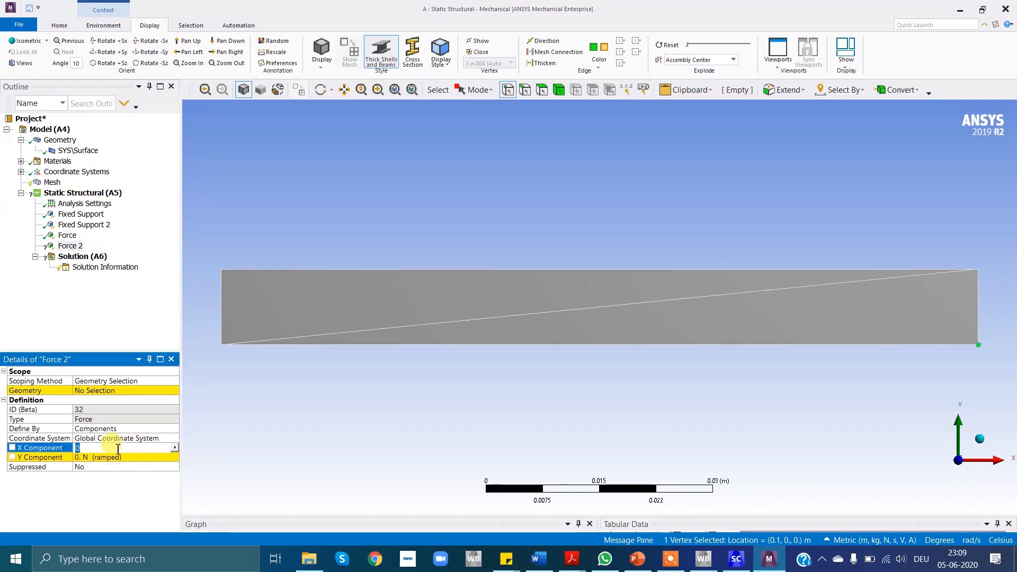
{"action": "type", "text": "100"}
{"action": "key", "text": "Return"}
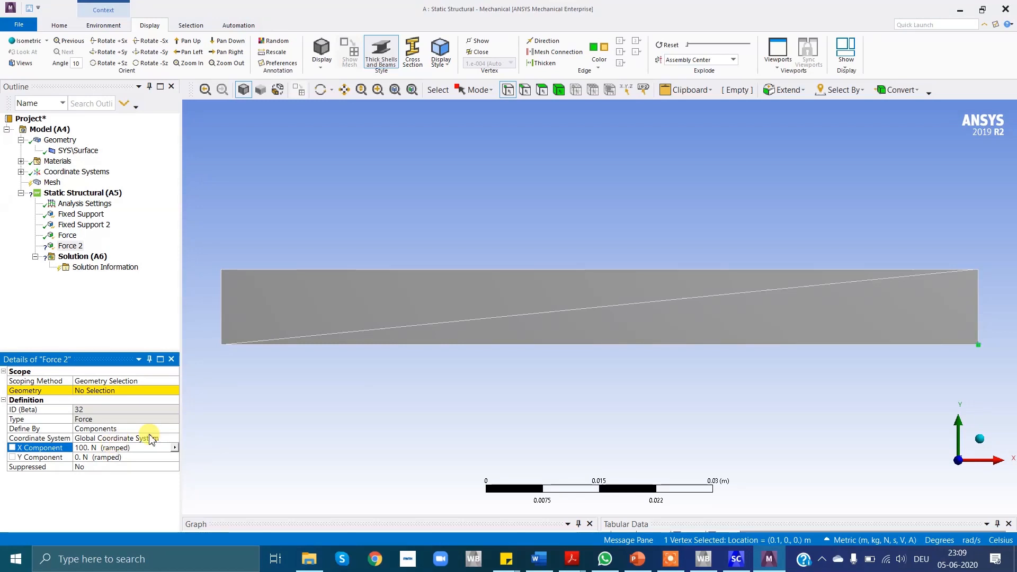
{"action": "left_click", "coordinate": [109, 391]}
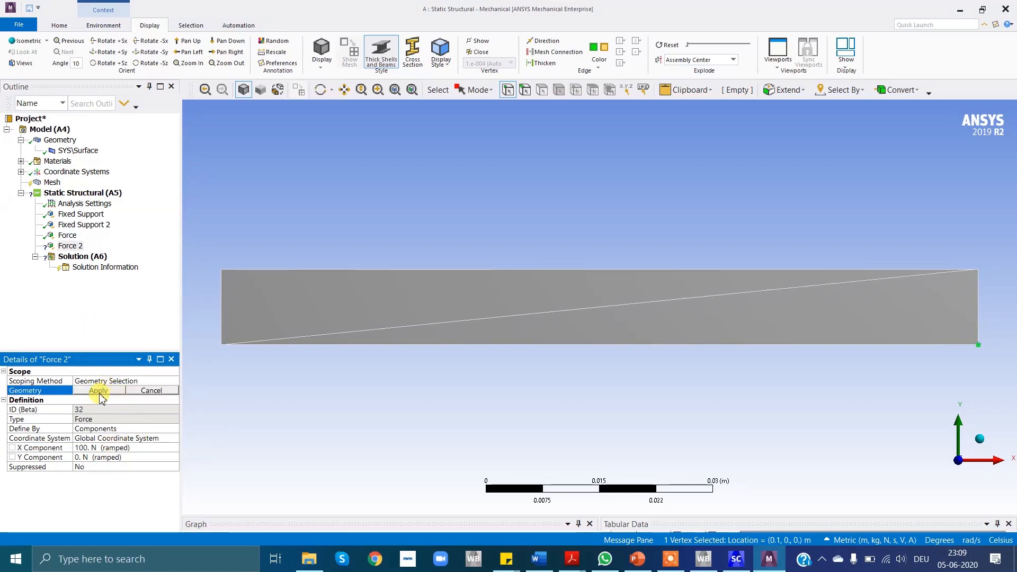
{"action": "left_click", "coordinate": [98, 391]}
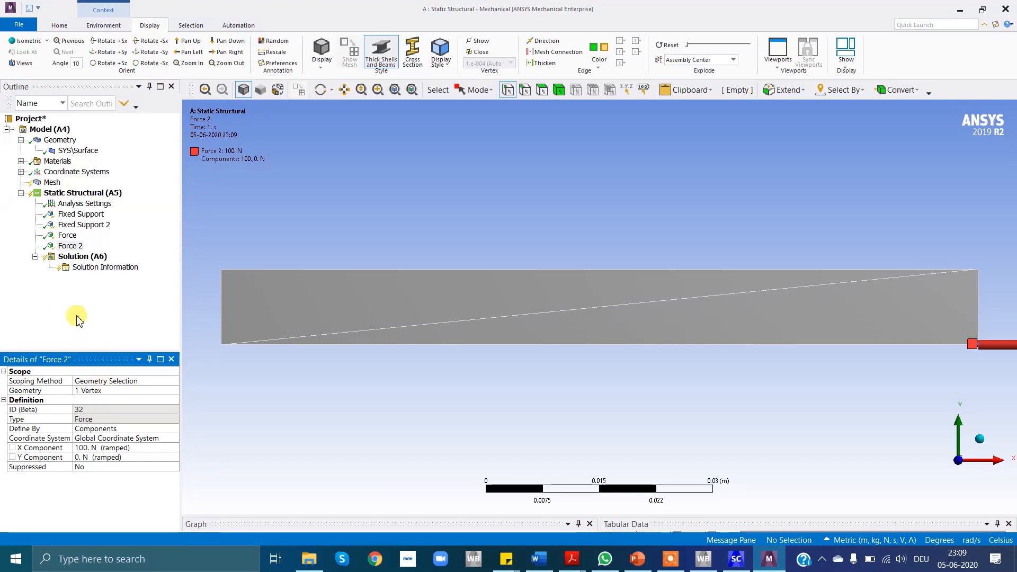
Add Total Deformation and Equivalent (von-Mises) elastic strain results to the solution.
{"action": "right_click", "coordinate": [87, 257]}
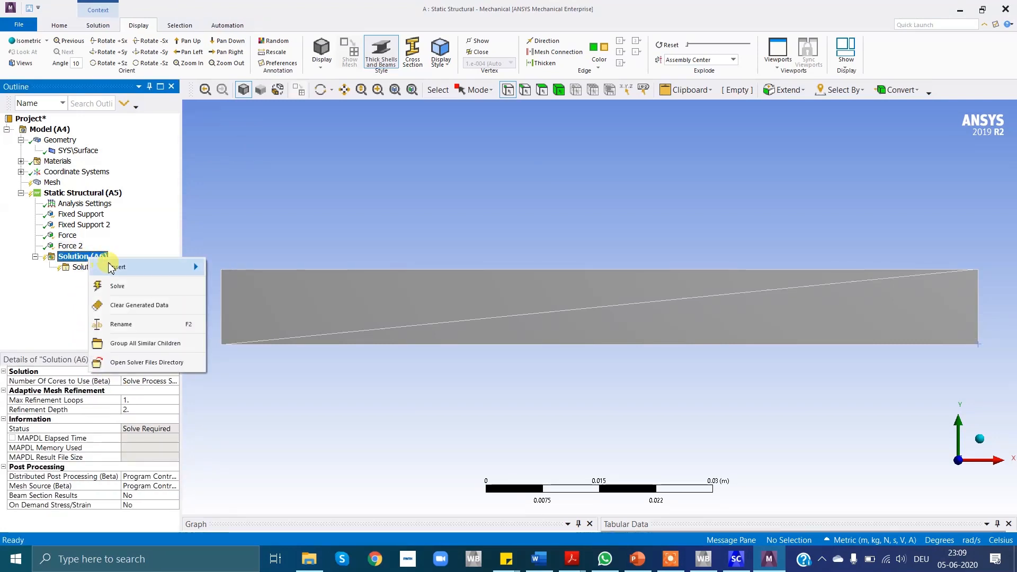
{"action": "mouse_move", "coordinate": [113, 266]}
{"action": "mouse_move", "coordinate": [253, 270]}
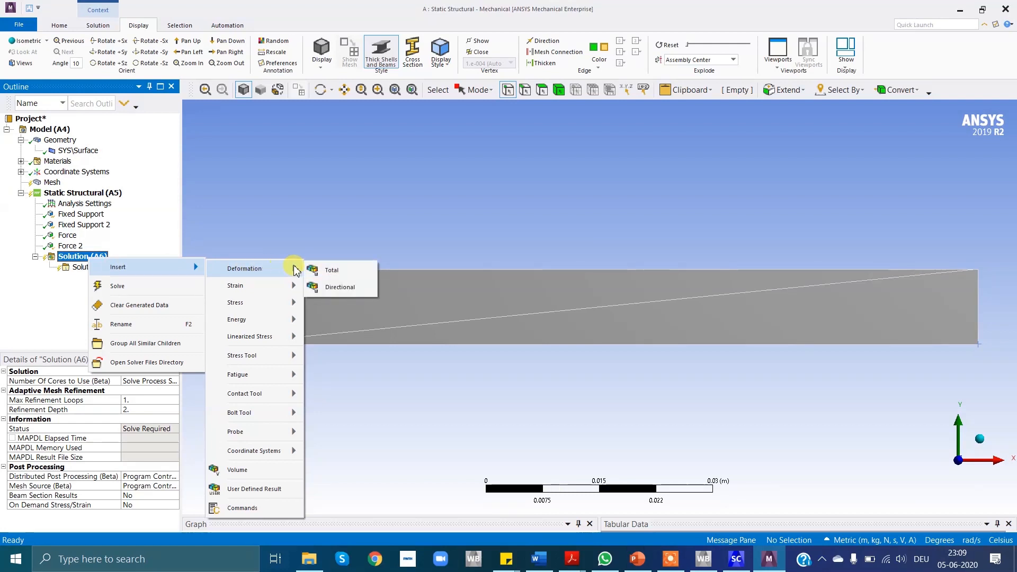
{"action": "left_click", "coordinate": [330, 270]}
{"action": "right_click", "coordinate": [95, 259]}
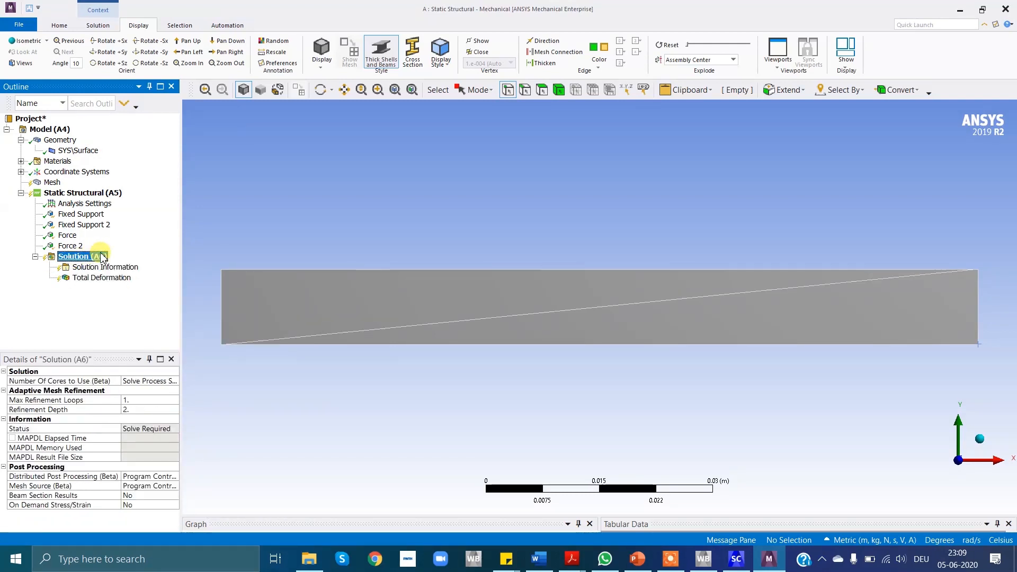
{"action": "mouse_move", "coordinate": [159, 263]}
{"action": "mouse_move", "coordinate": [242, 282]}
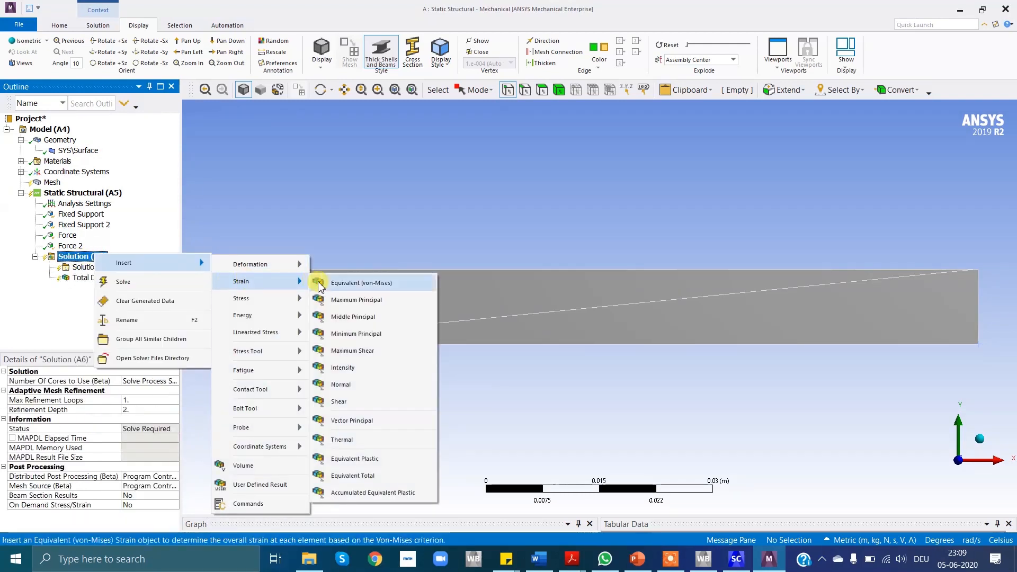
{"action": "left_click", "coordinate": [349, 284]}
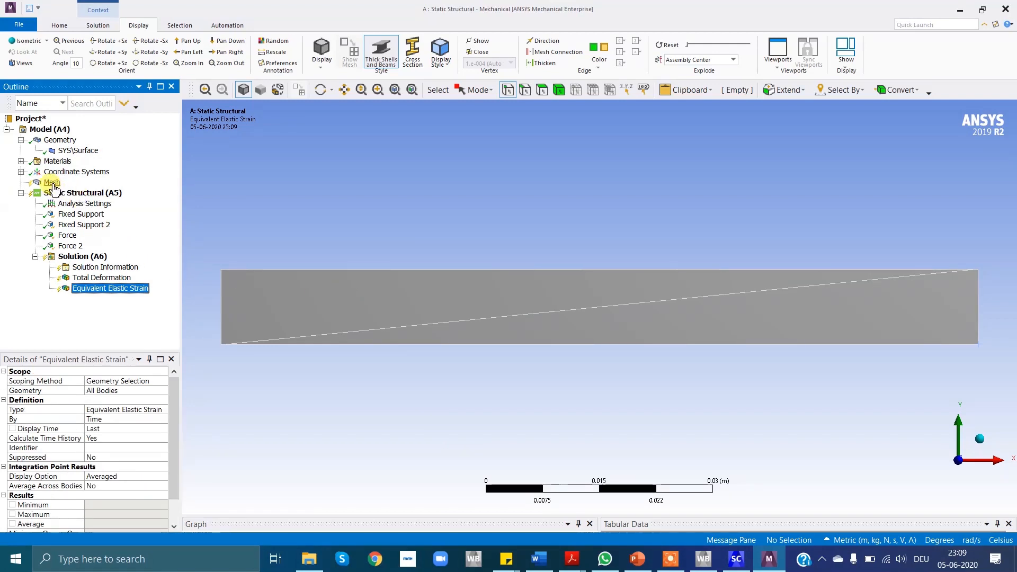
Generate the rectangle's mesh with the default element size.
{"action": "left_click", "coordinate": [53, 185]}
{"action": "right_click", "coordinate": [53, 185]}
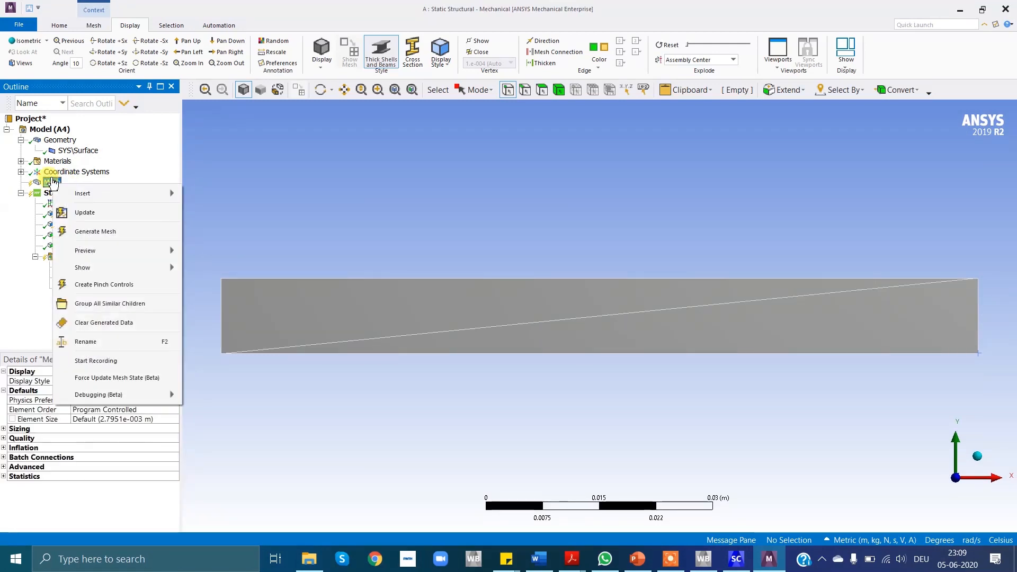
{"action": "left_click", "coordinate": [114, 234]}
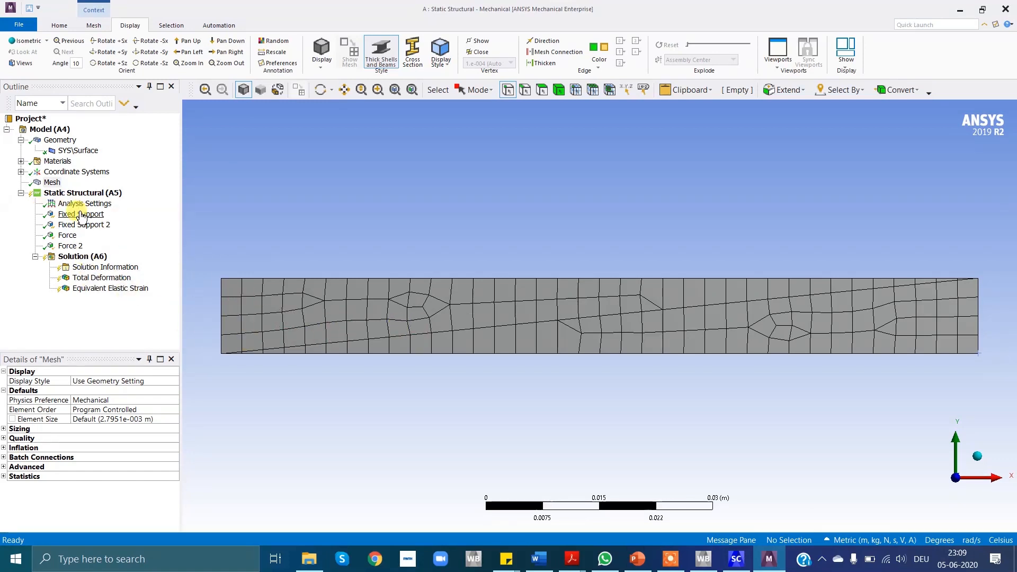
Review the two fixed supports and both forces, and solve the static structural analysis.
{"action": "left_click", "coordinate": [82, 214]}
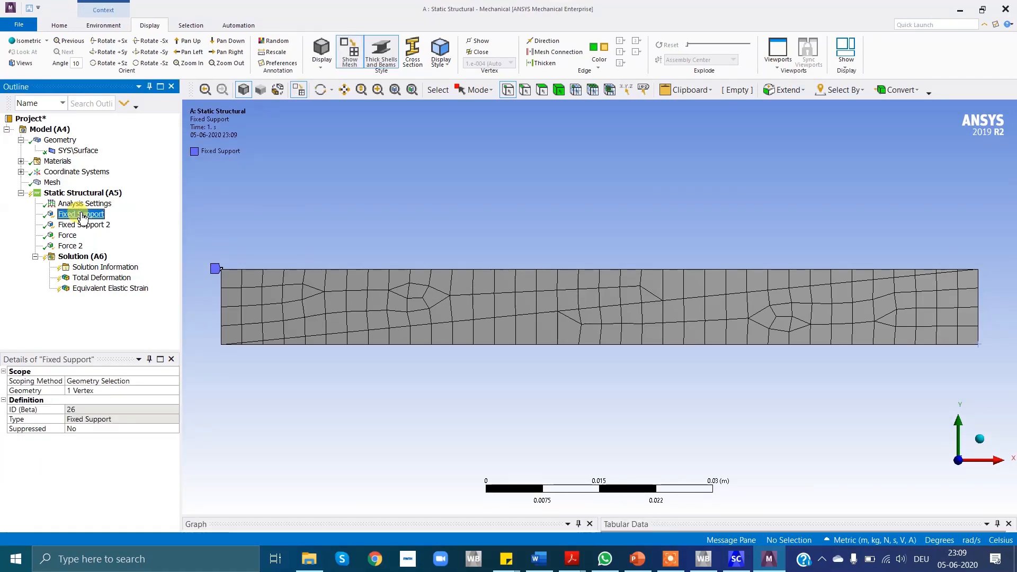
{"action": "left_click", "coordinate": [88, 227]}
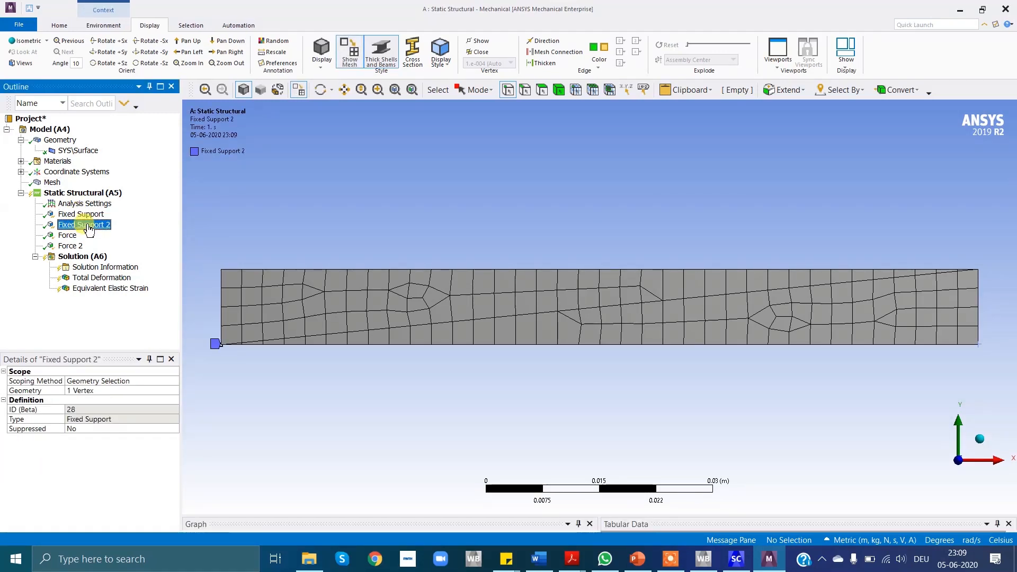
{"action": "left_click", "coordinate": [80, 236]}
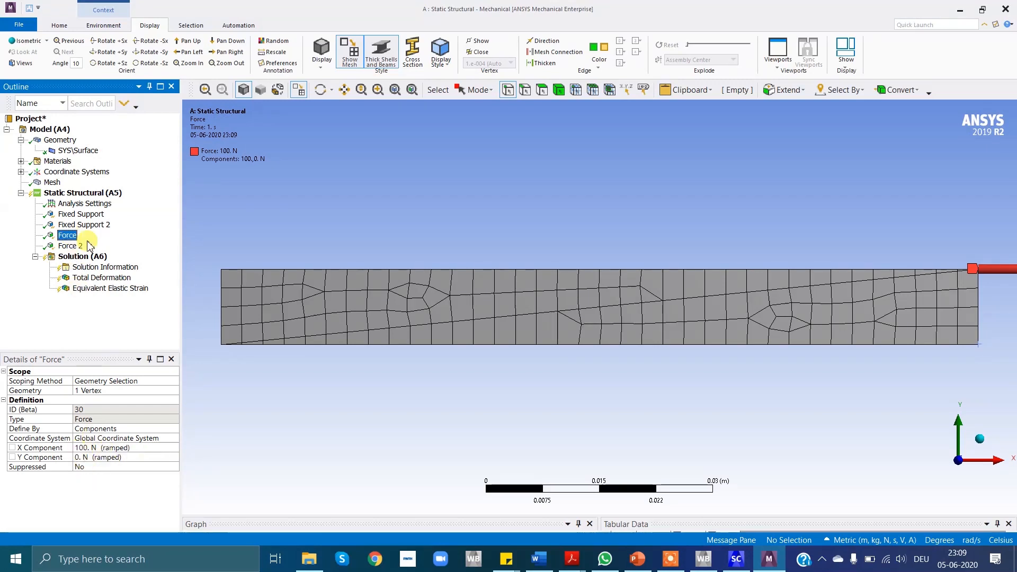
{"action": "left_click", "coordinate": [79, 247]}
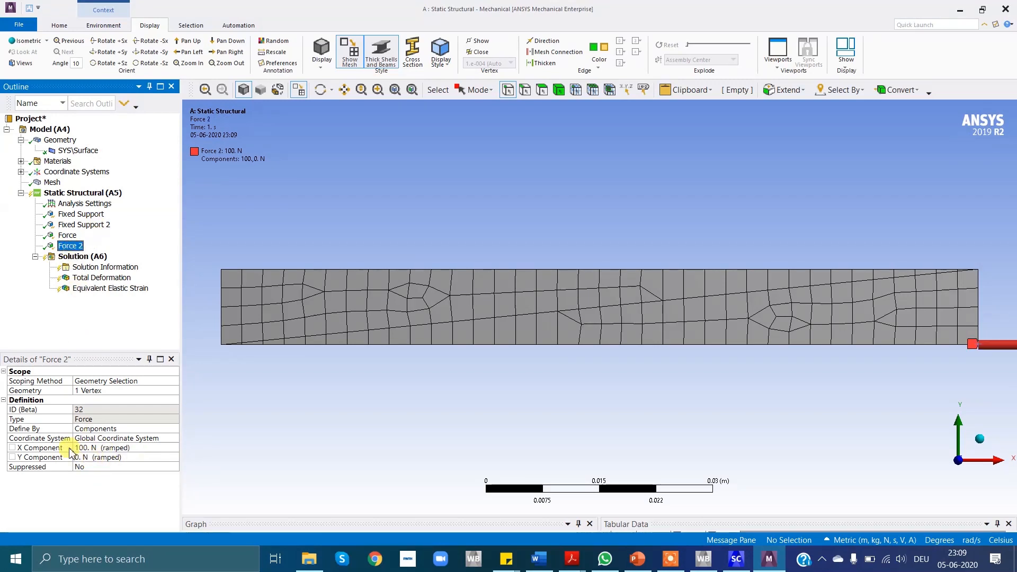
{"action": "left_click", "coordinate": [82, 257]}
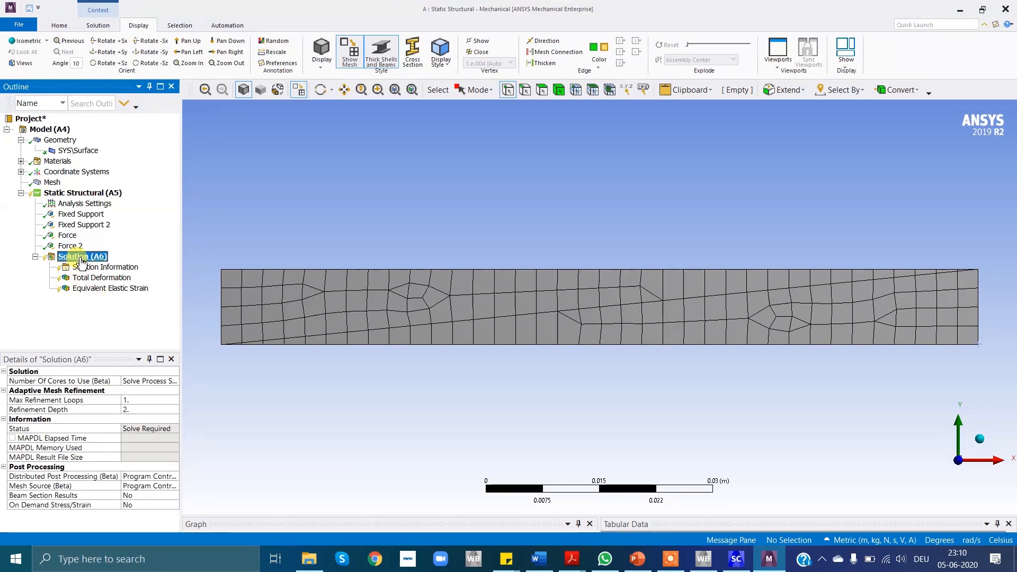
{"action": "right_click", "coordinate": [83, 259]}
{"action": "left_click", "coordinate": [150, 289]}
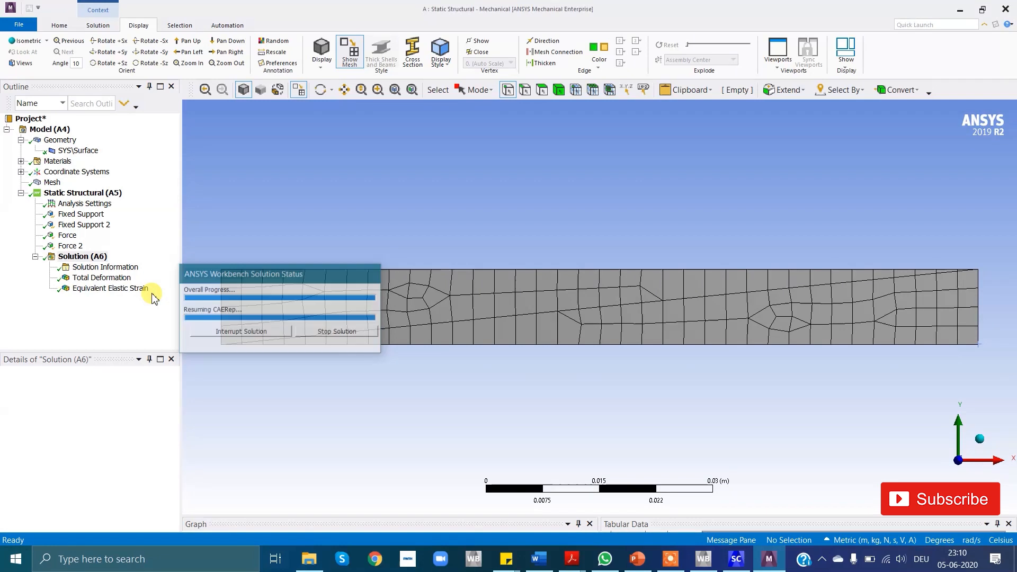
Examine the total deformation contour over the whole rectangle and the equivalent elastic strain contour.
{"action": "left_click", "coordinate": [101, 278]}
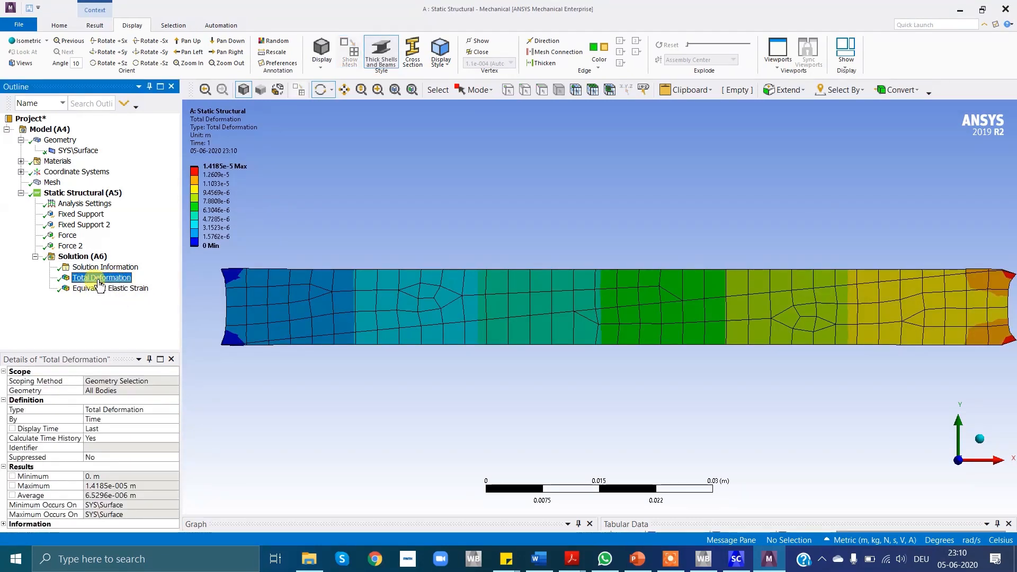
{"action": "scroll", "coordinate": [347, 397], "scroll_direction": "down", "scroll_amount": 1}
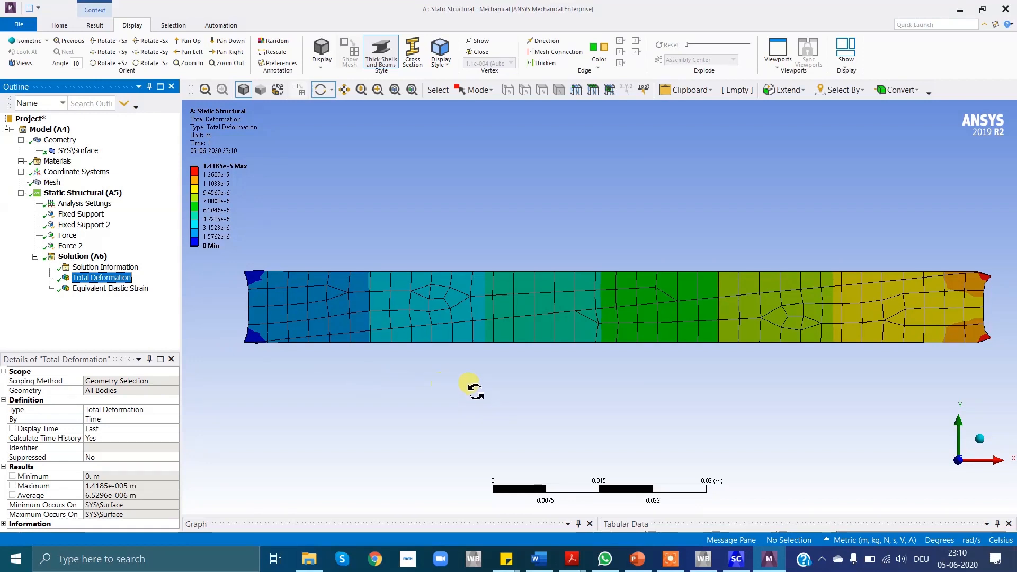
{"action": "scroll", "coordinate": [473, 389], "scroll_direction": "down", "scroll_amount": 1}
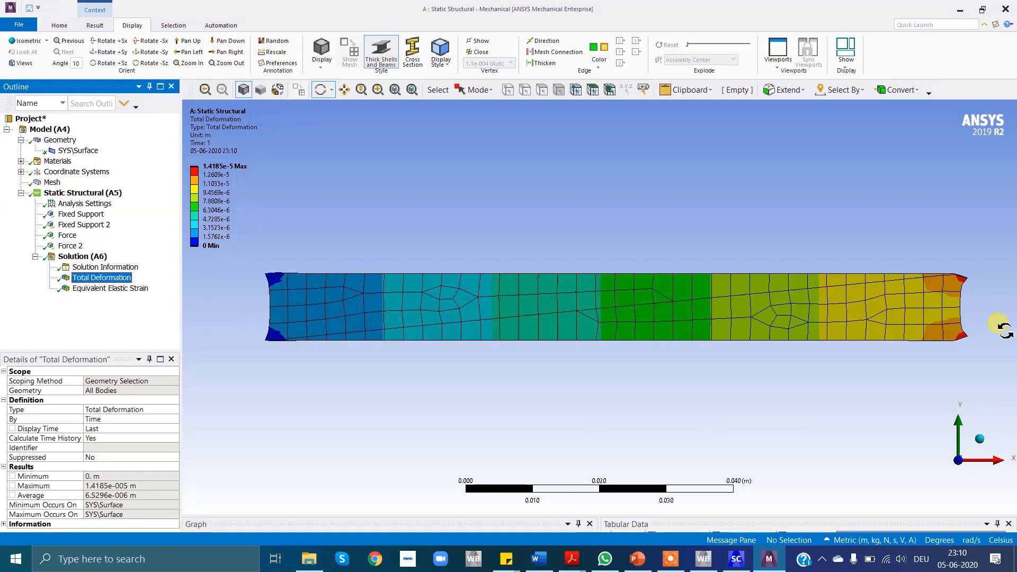
{"action": "left_click", "coordinate": [119, 292]}
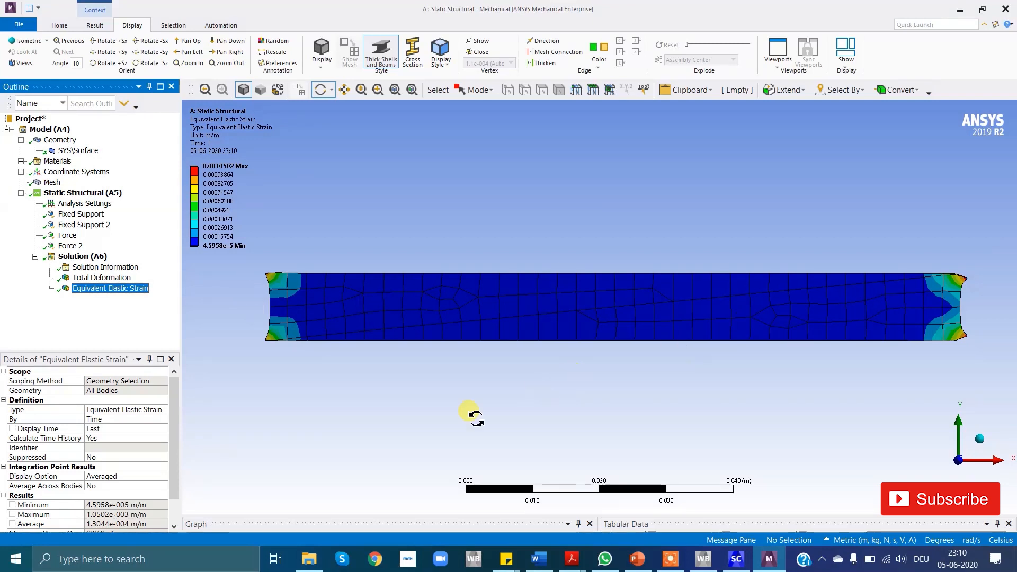
Enlarge the graph area and animate the total deformation and equivalent elastic strain results.
{"action": "key", "text": "Up"}
{"action": "left_click_drag", "start_coordinate": [295, 518], "coordinate": [307, 416]}
{"action": "left_click", "coordinate": [264, 440]}
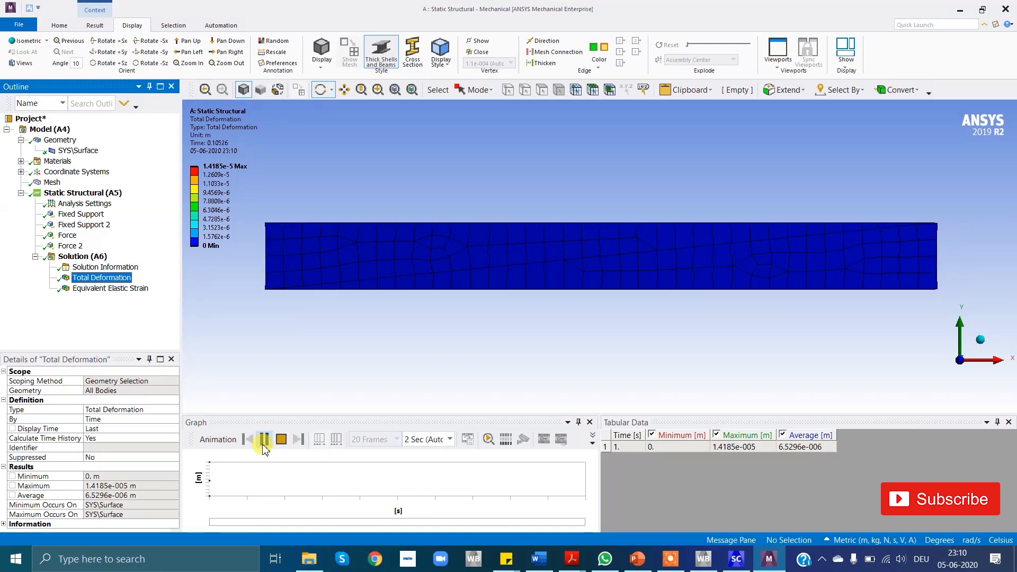
{"action": "left_click", "coordinate": [263, 439]}
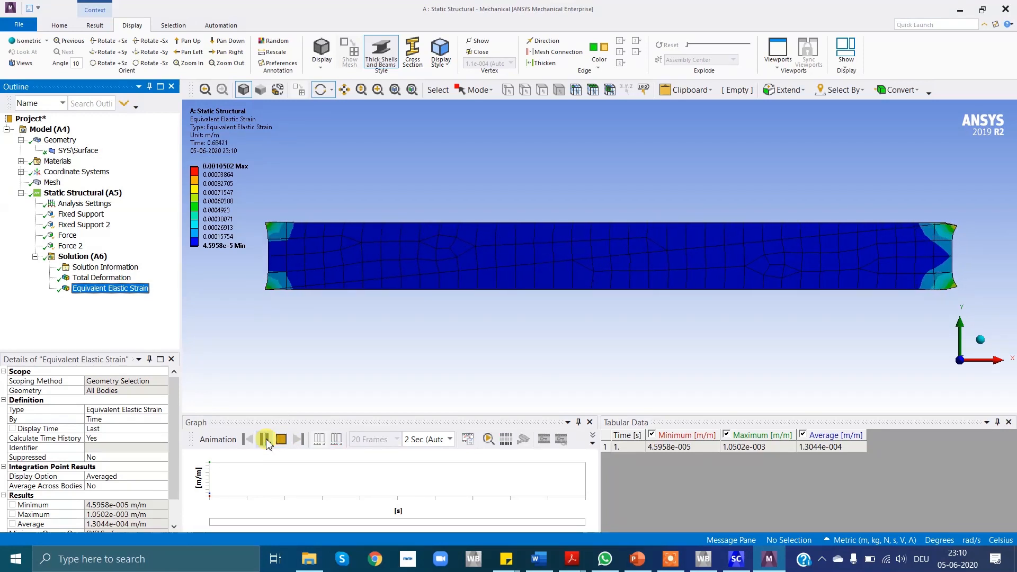